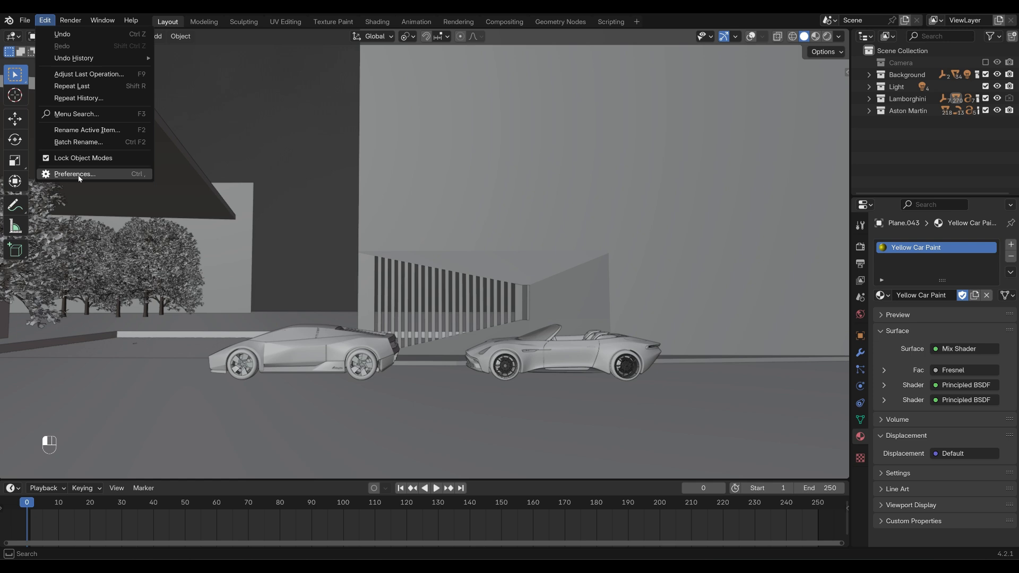
Step: Install the Variant Switch add-on from VariantSwitch.zip on disk, leave it enabled, and close the preferences
left_click(58, 139)
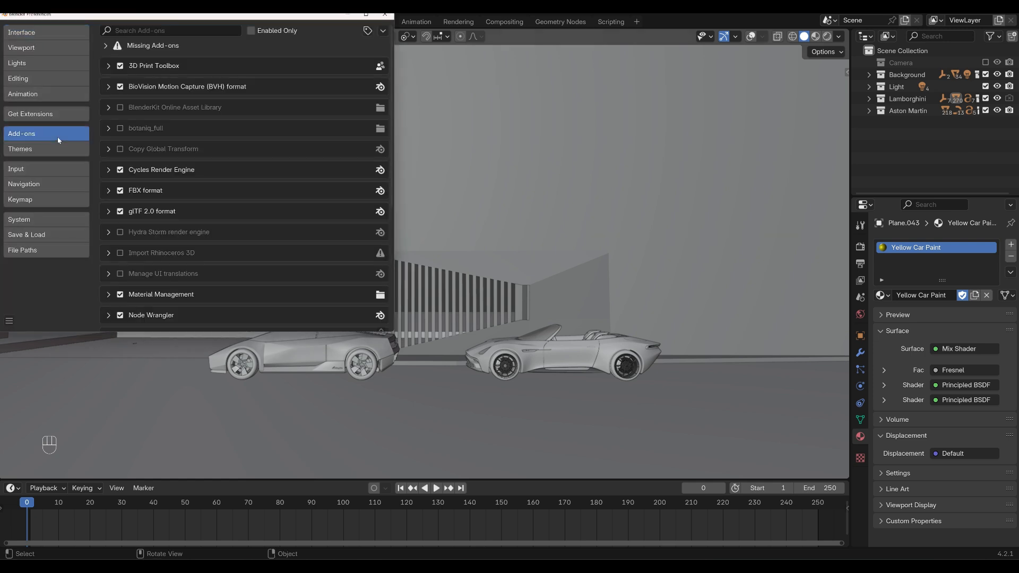
left_click(384, 31)
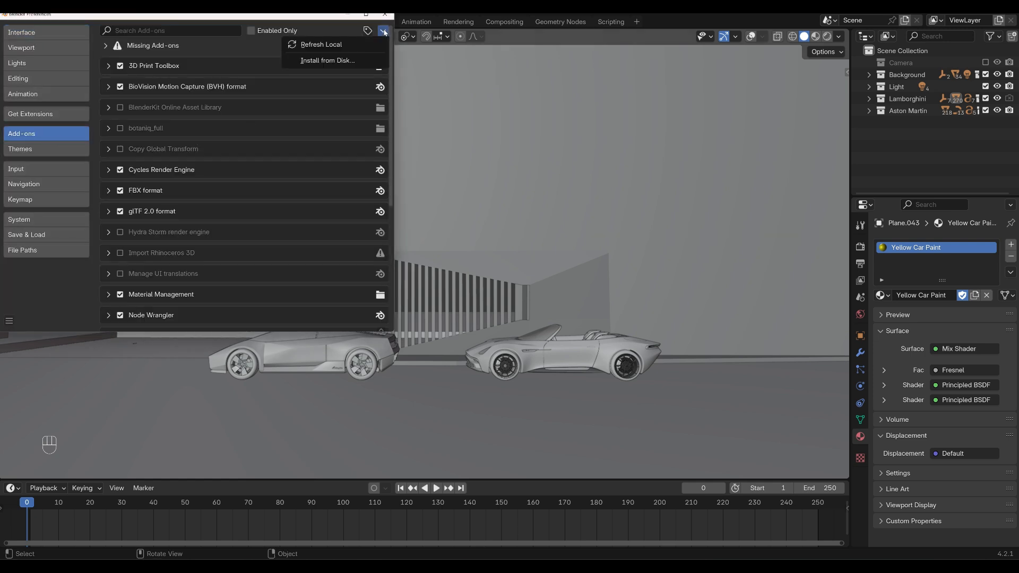
left_click(328, 60)
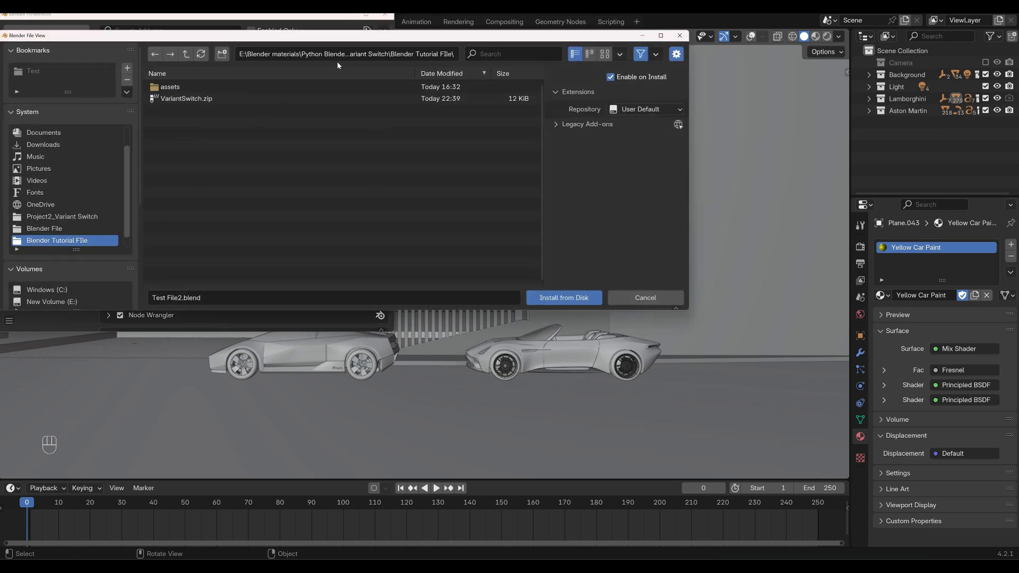
double_click(204, 100)
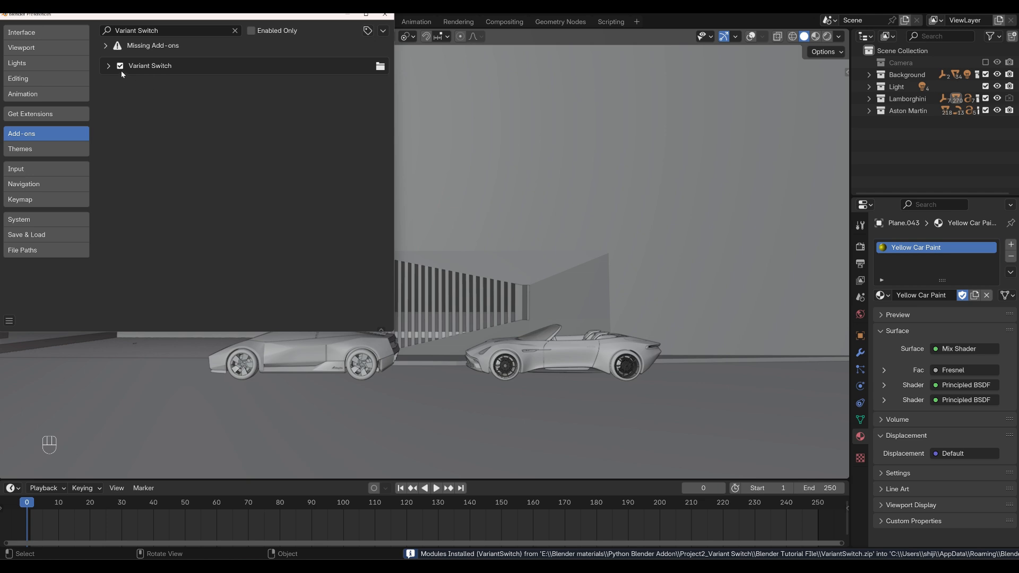
left_click(120, 67)
left_click(120, 66)
left_click(385, 17)
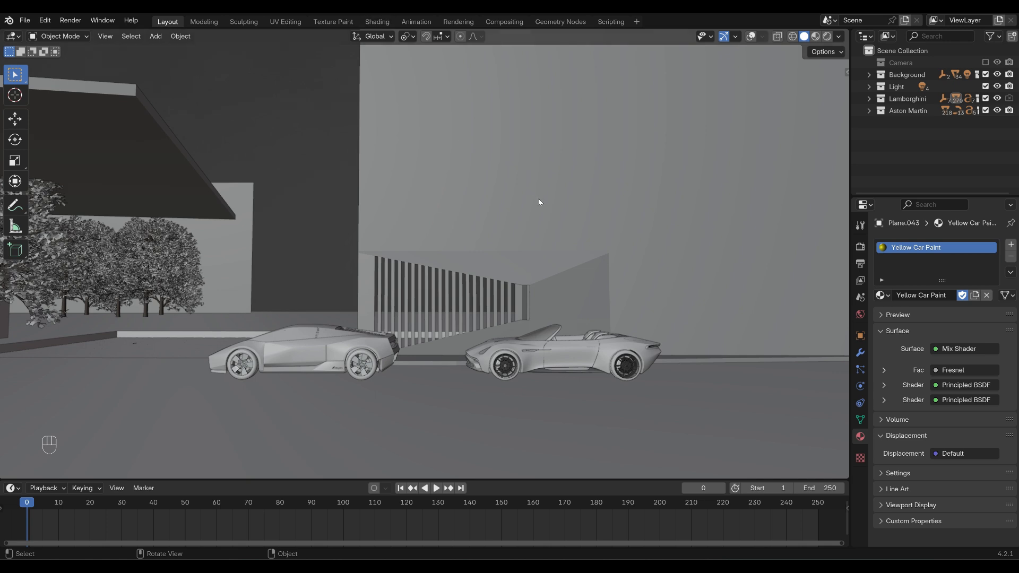
Step: Show the Collection Switcher tools in the 3D viewport and widen their area until the option labels are fully readable
key("n")
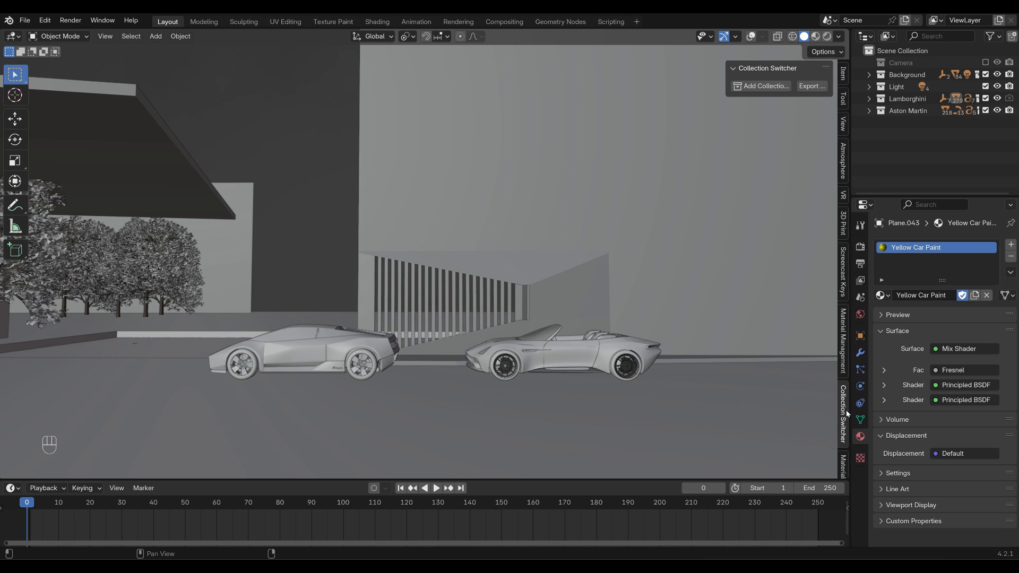
scroll(843, 428, "down", 2)
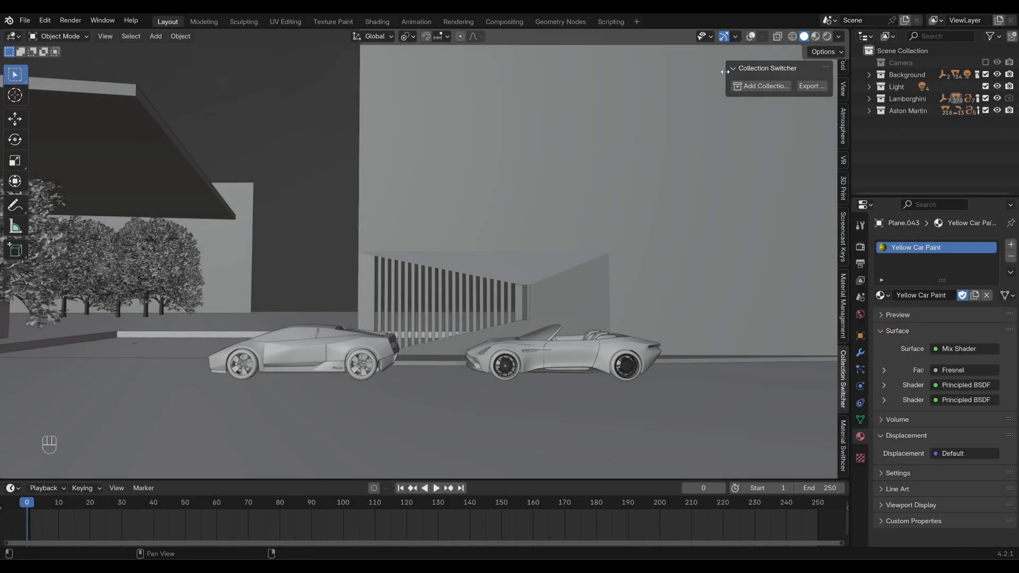
left_click_drag(724, 71, 402, 68)
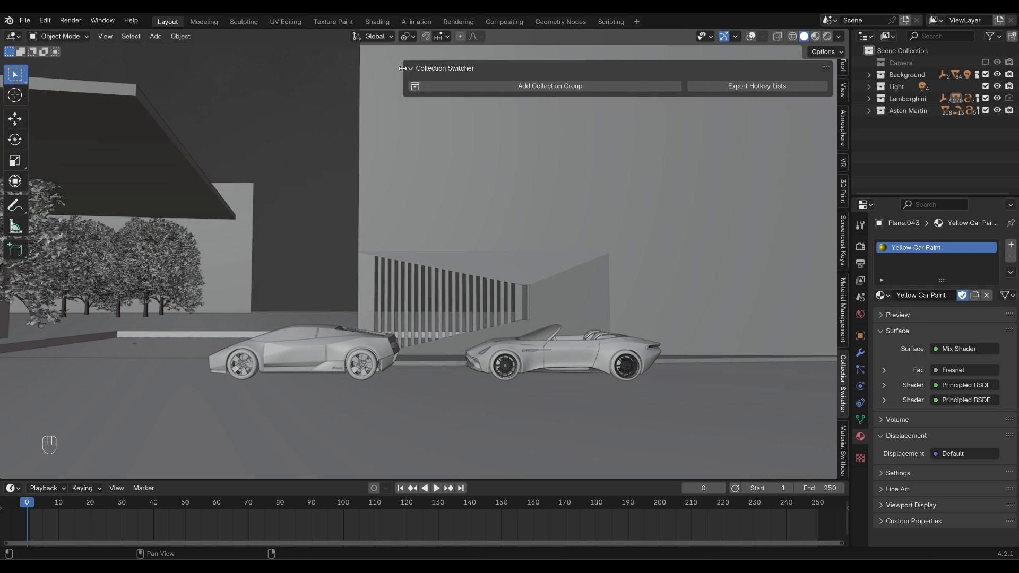
Step: Add a collection group and name it Cars
left_click(522, 87)
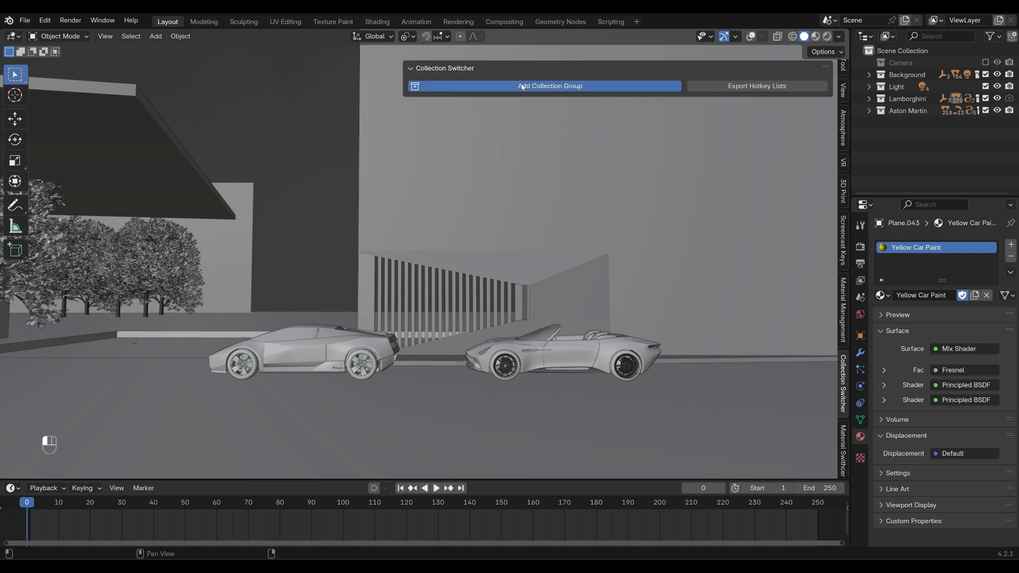
left_click(543, 103)
type("Cars")
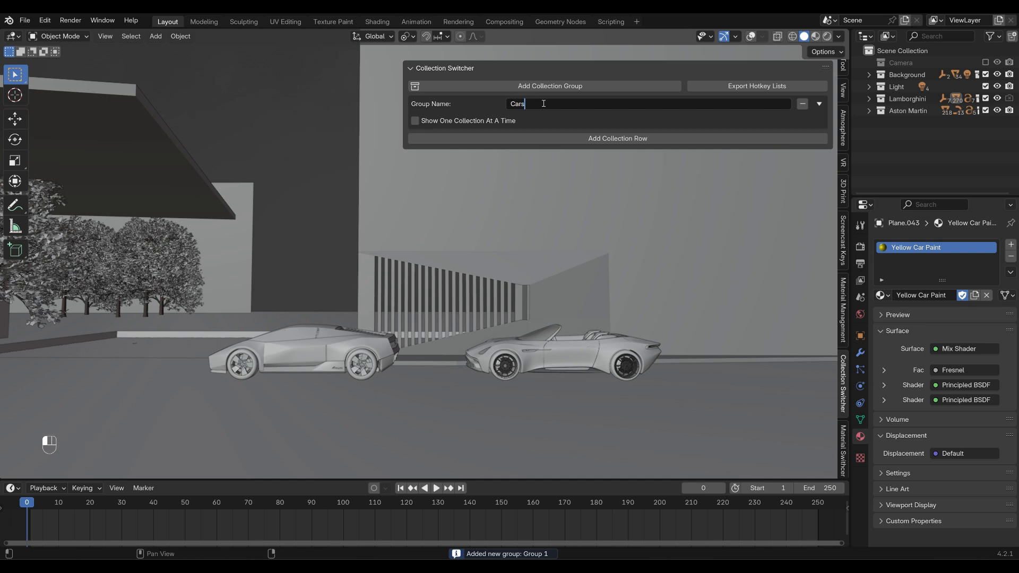
key("Return")
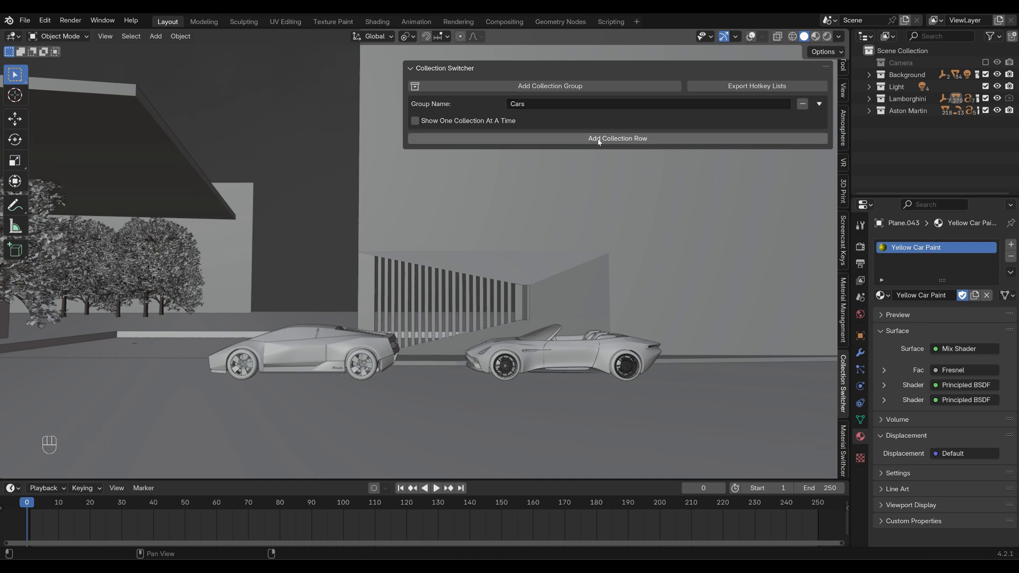
Step: Add a collection row to the Cars group, look through both car collections' contents, and assign Lamborghini to the row
left_click(598, 140)
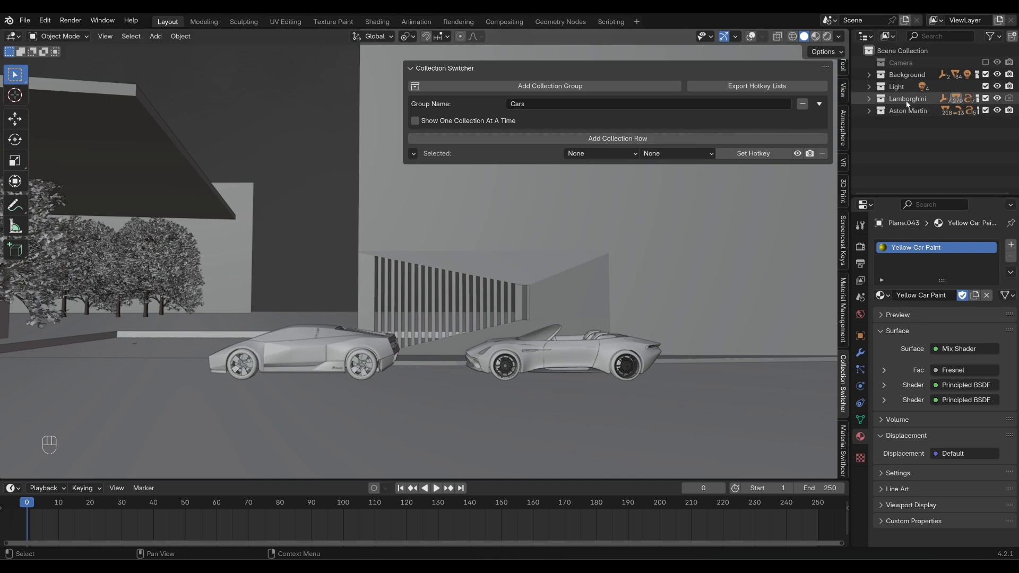
left_click(880, 99)
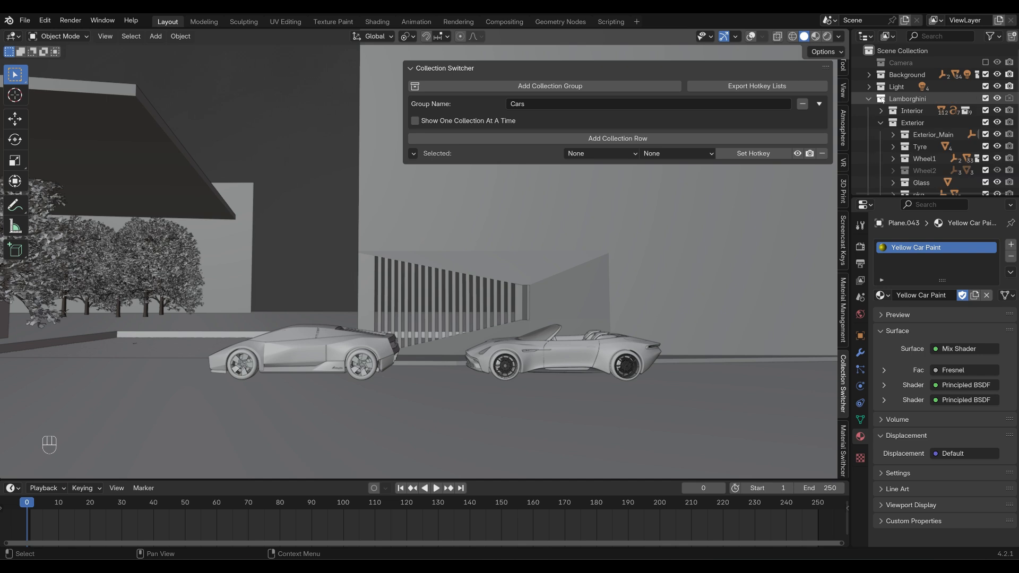
left_click(881, 123)
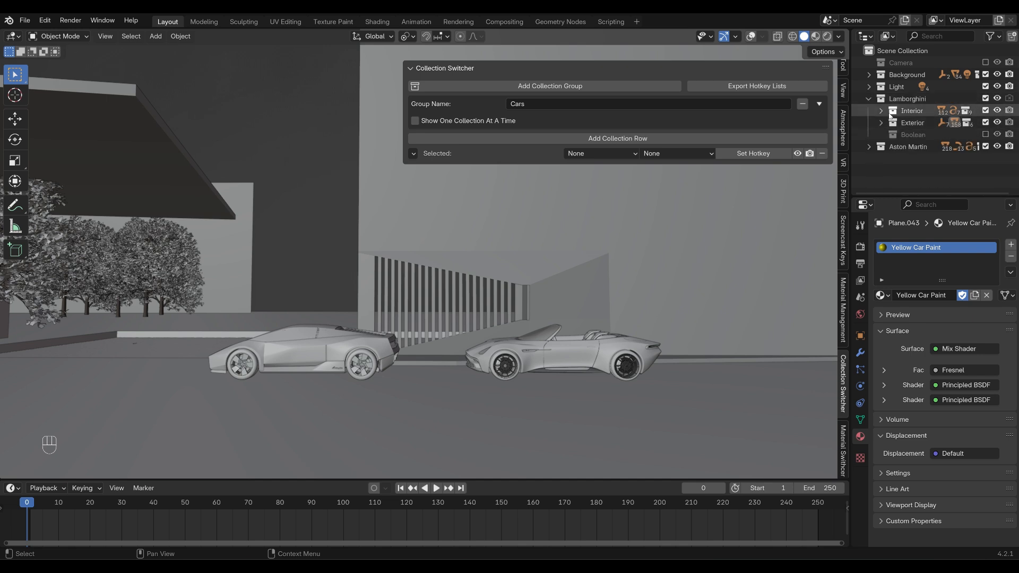
left_click(869, 98)
left_click(869, 111)
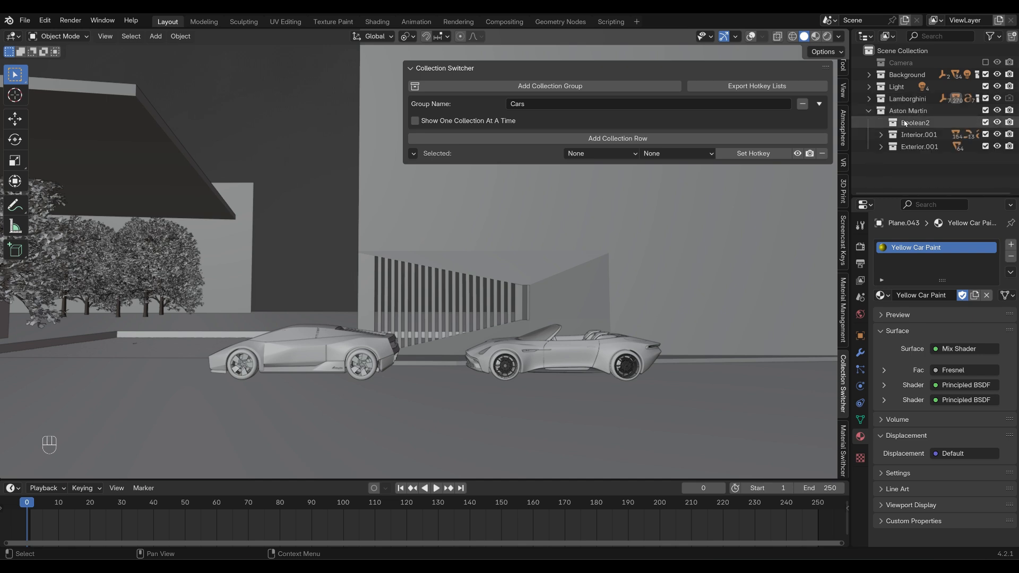
left_click(868, 110)
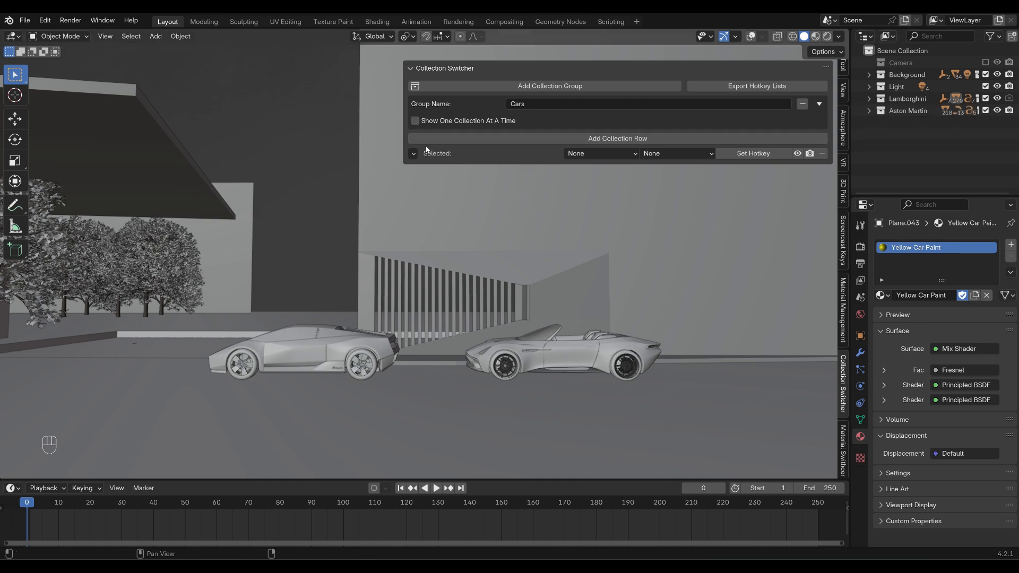
left_click(413, 154)
left_click(519, 210)
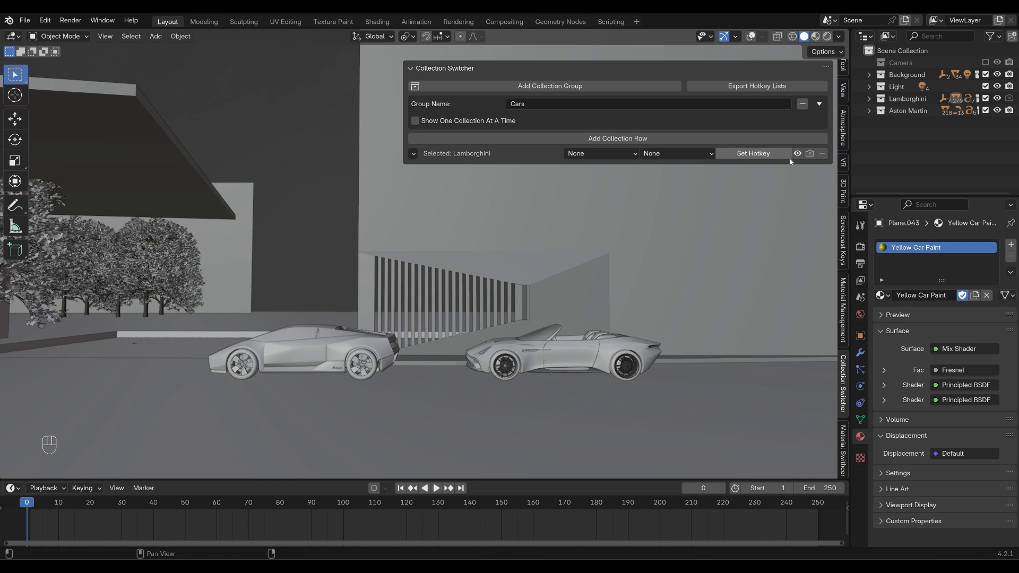
Step: Test the Lamborghini row's viewport and render visibility toggles, leaving both enabled
left_click(797, 154)
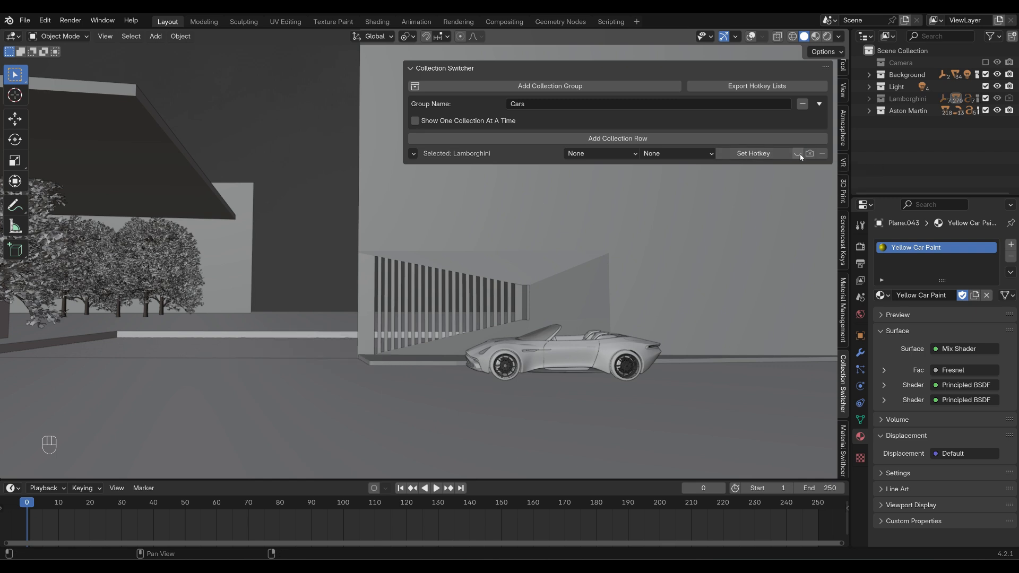
left_click(800, 156)
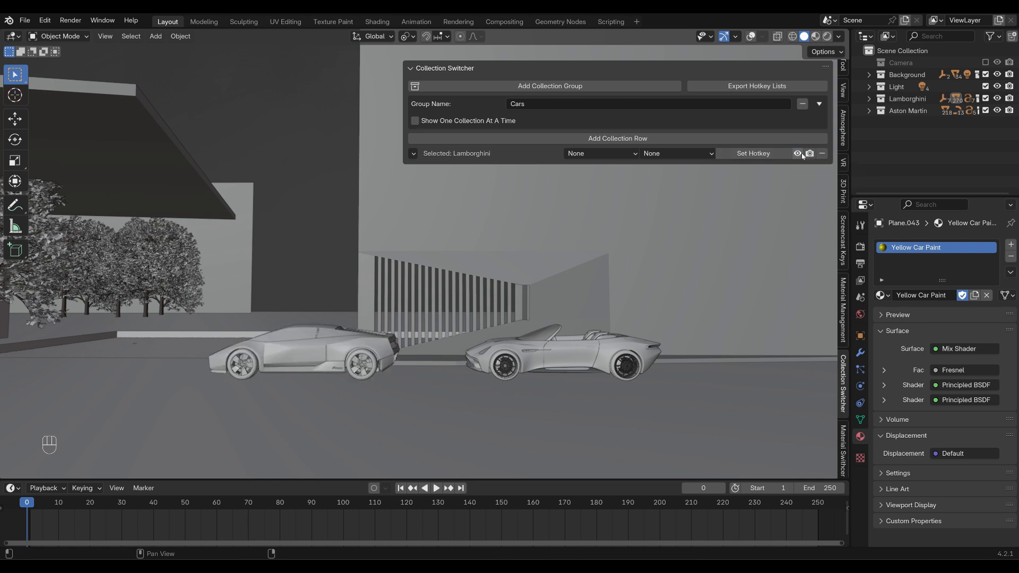
left_click(800, 156)
left_click(799, 155)
left_click(810, 153)
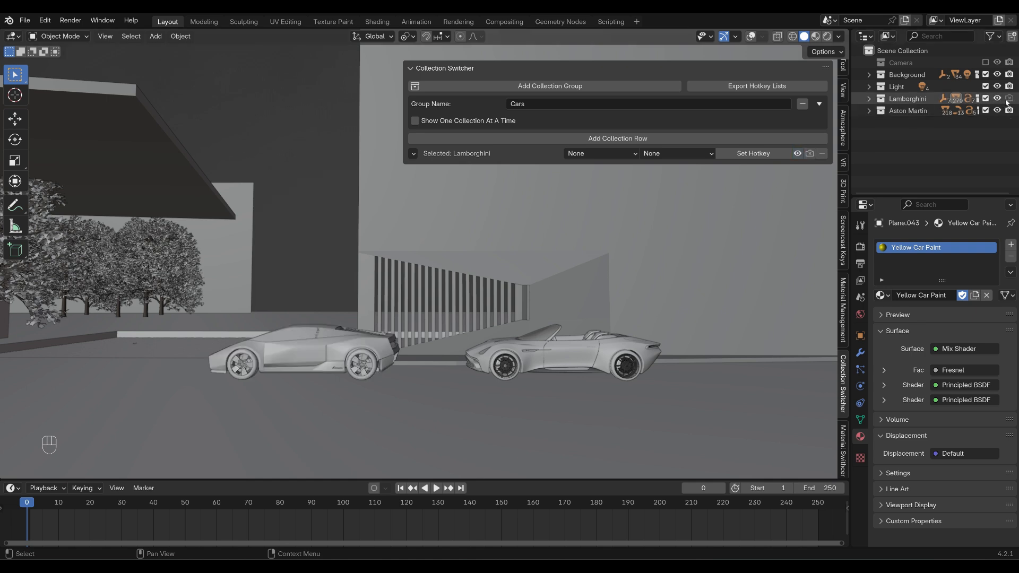
left_click(810, 153)
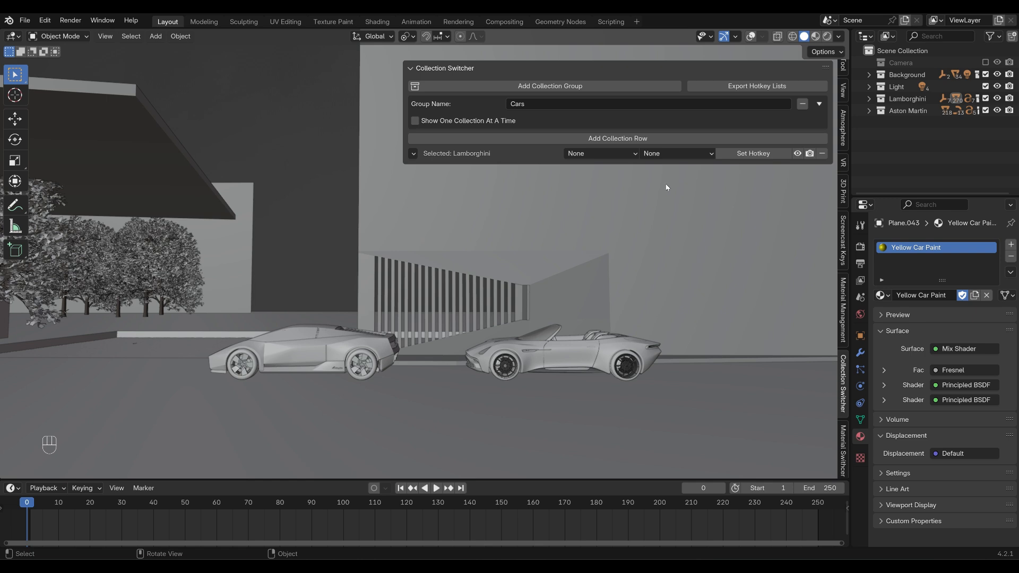
Step: Add a second collection row to the Cars group and assign the Aston Martin collection to it
left_click(553, 138)
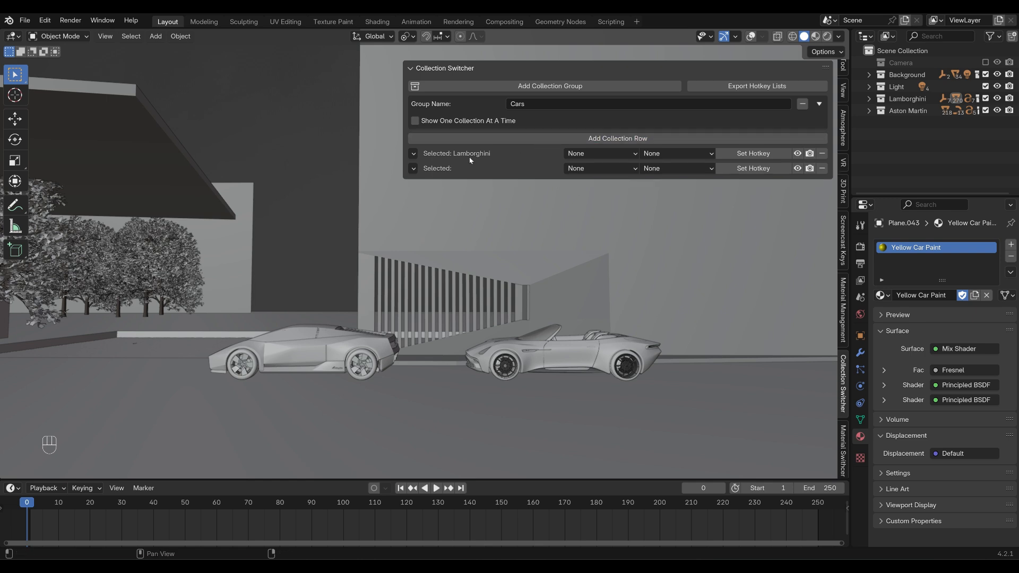
left_click(413, 168)
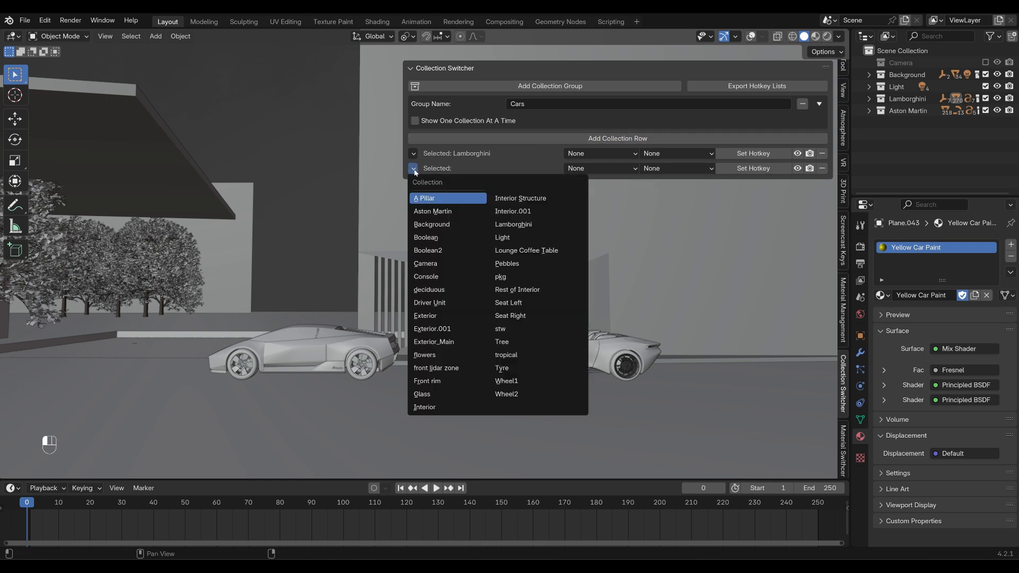
left_click(436, 212)
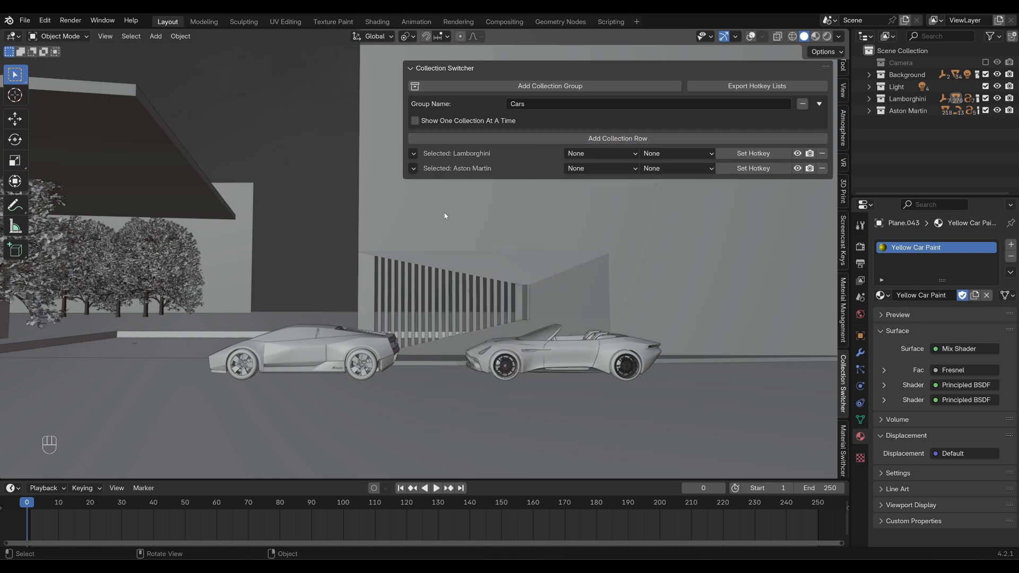
Step: Switch the Aston Martin row's viewport and render visibility off and back on to test the toggles
left_click(798, 168)
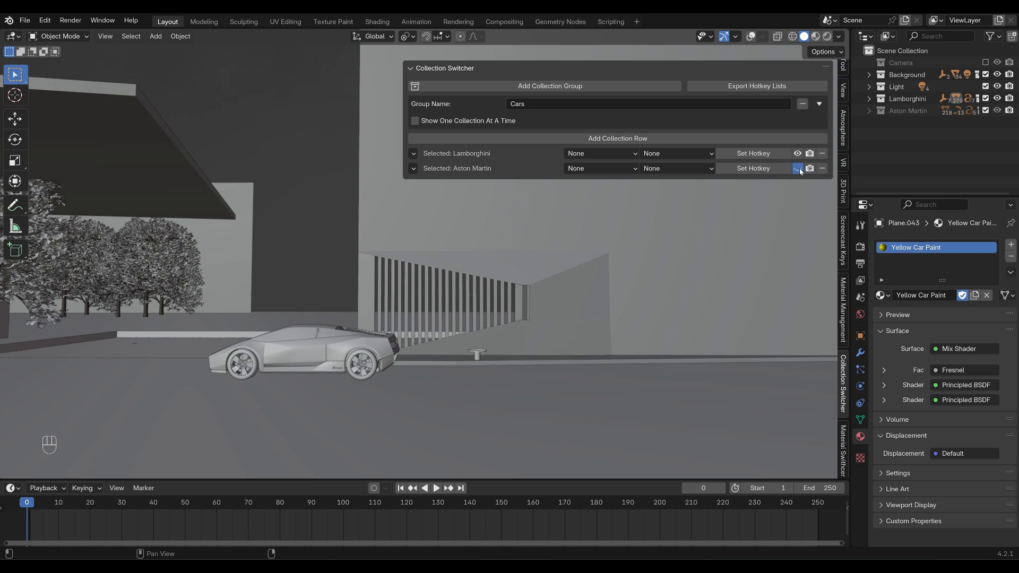
left_click(798, 169)
left_click(810, 168)
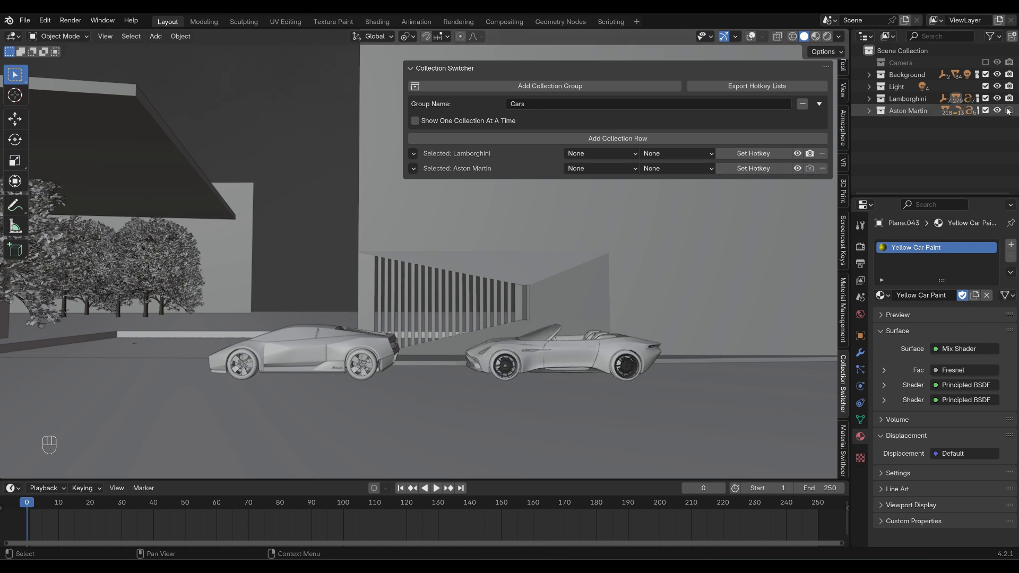
left_click(810, 168)
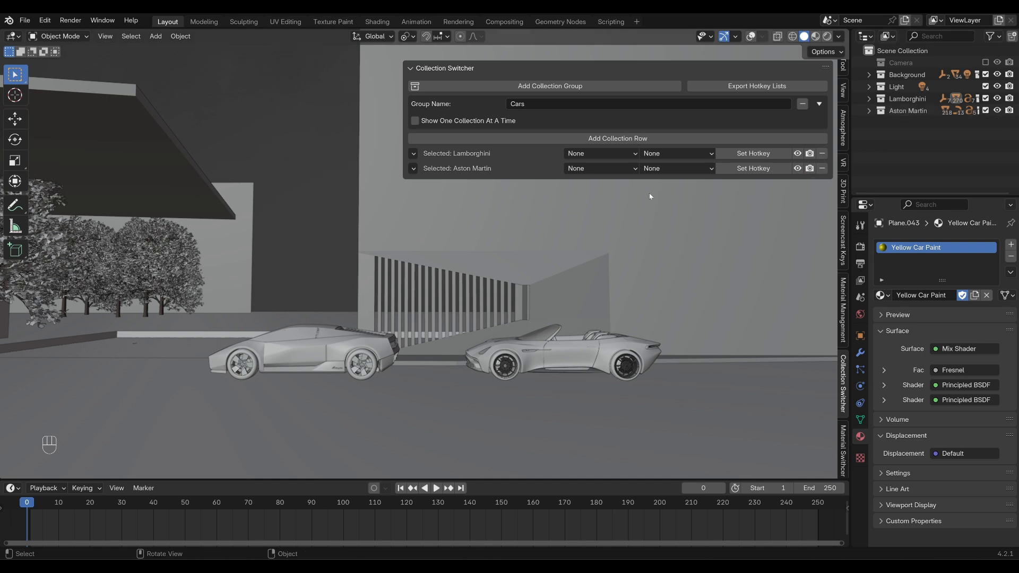
Step: Enable Show One Collection At A Time for the Cars group and loop through its collections several times
left_click(415, 121)
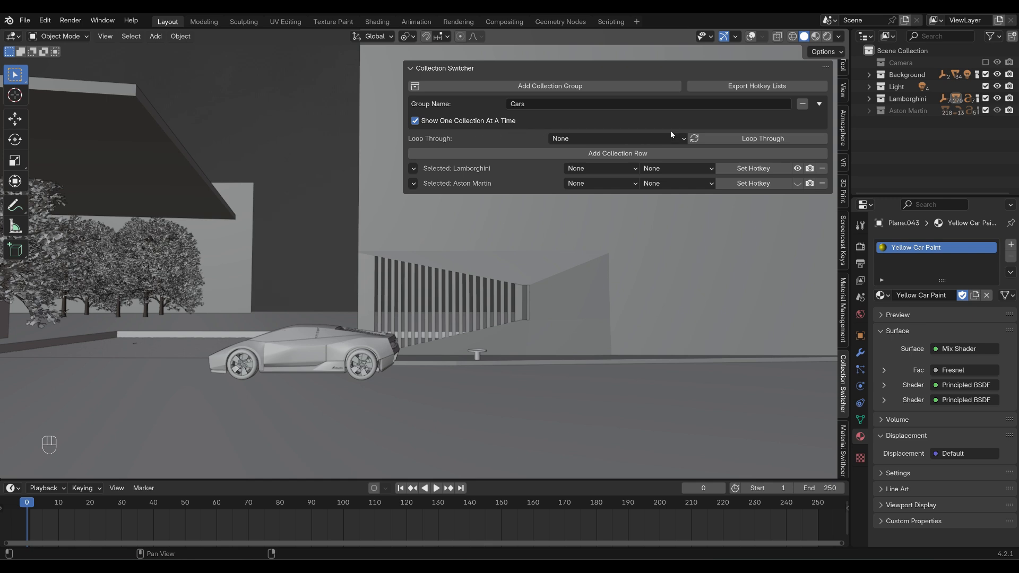
left_click(753, 139)
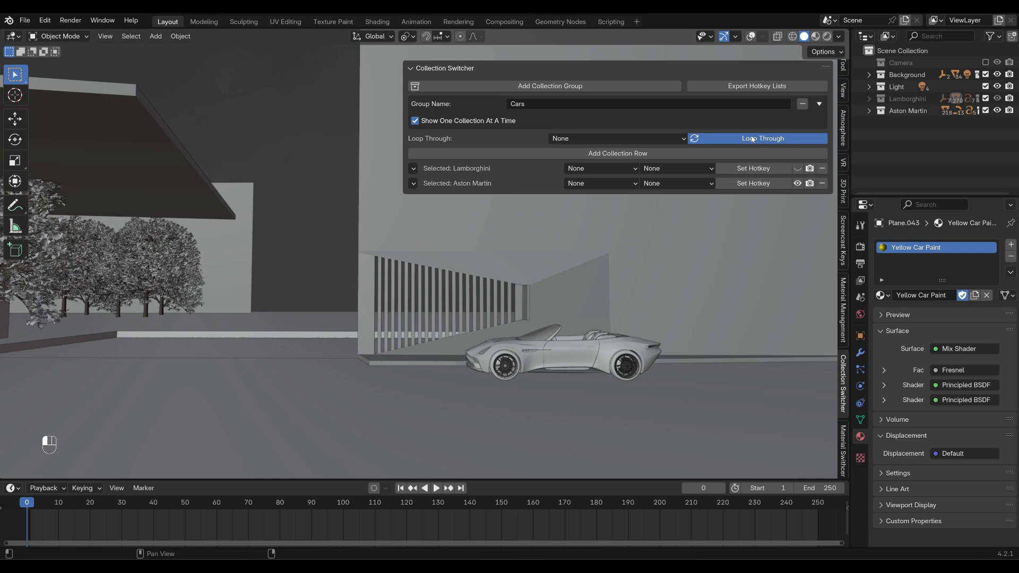
left_click(752, 139)
left_click(753, 139)
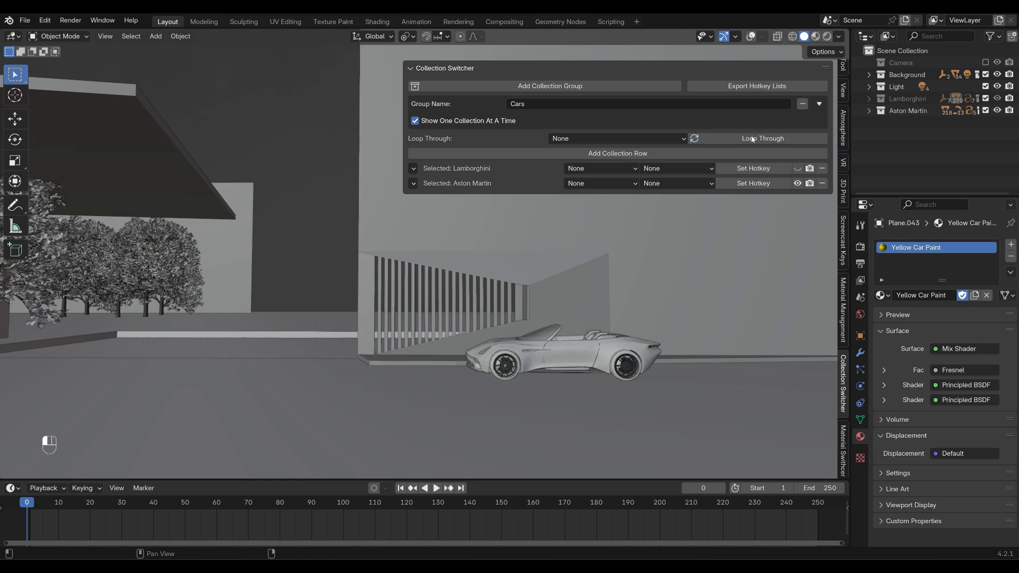
left_click(752, 140)
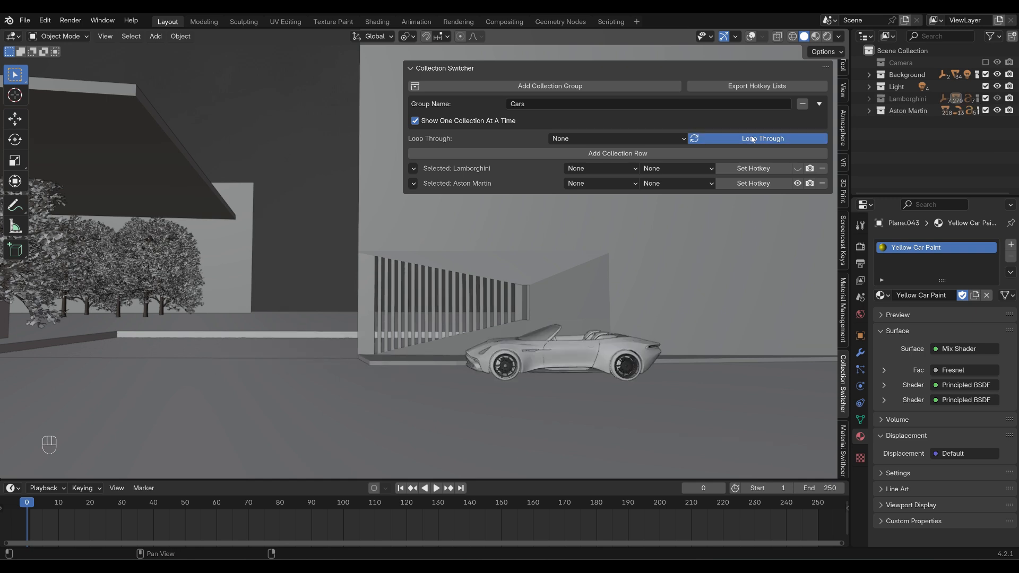
Step: Set the Cars group's Loop Through hotkey to E and test it by cycling between the two cars
left_click(649, 139)
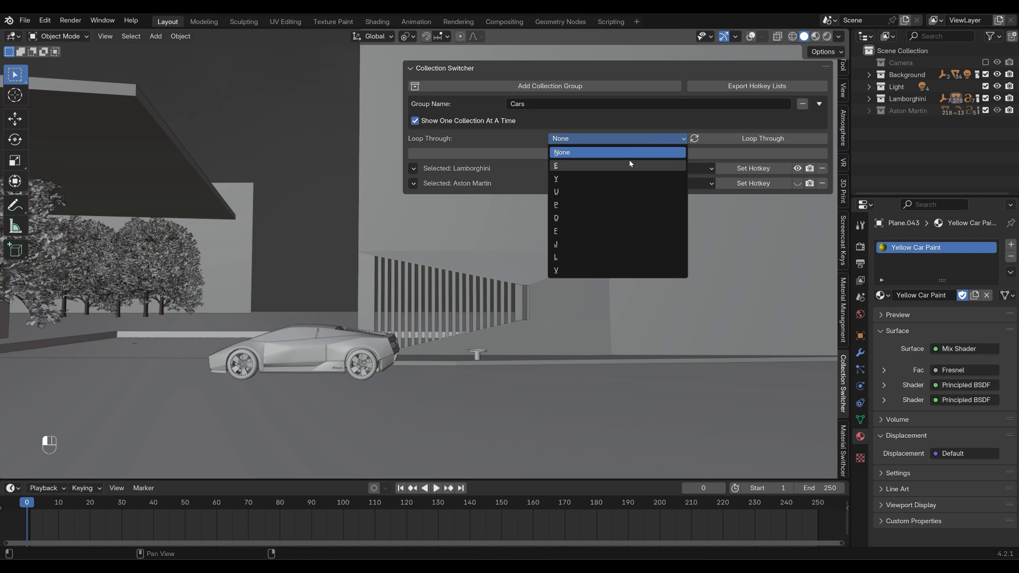
left_click(628, 165)
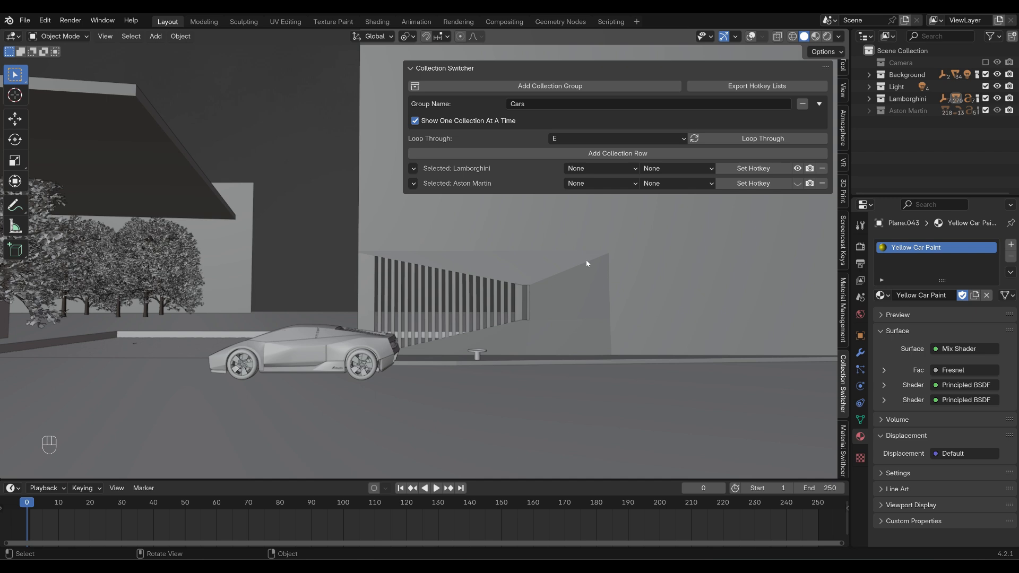
key("e")
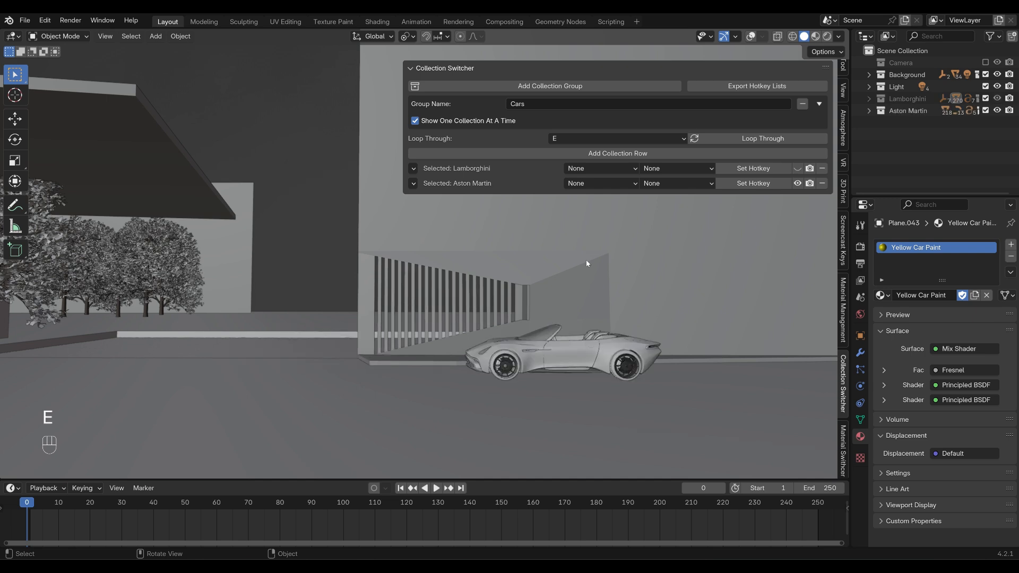
key("e")
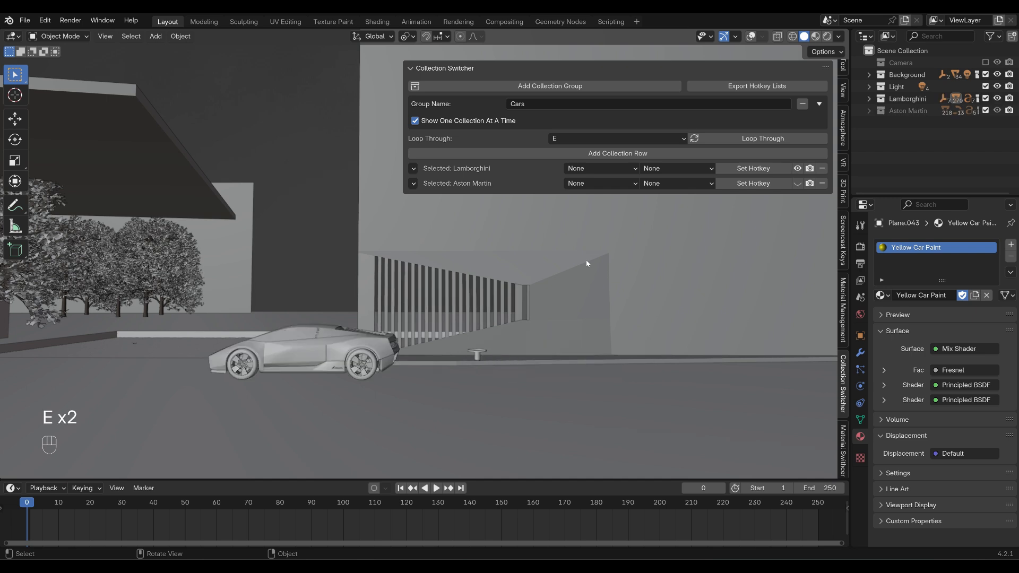
Step: Turn off Show One Collection At A Time for the Cars group and make the Lamborghini collection visible with the Aston Martin
key("e")
left_click(415, 121)
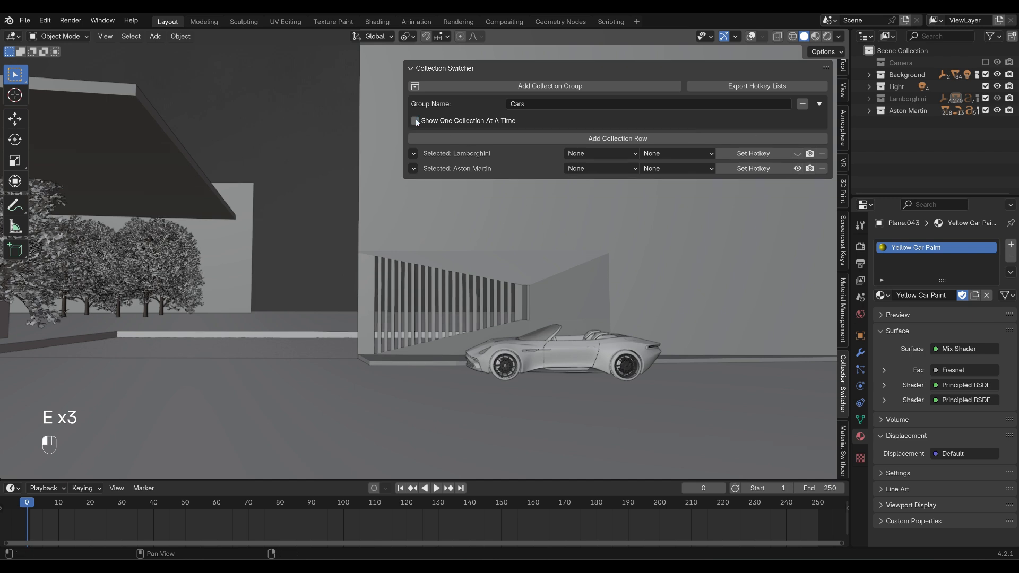
left_click(797, 154)
Step: Set the Lamborghini row's hotkey to Ctrl + D and test it by hiding and showing the car
left_click(687, 154)
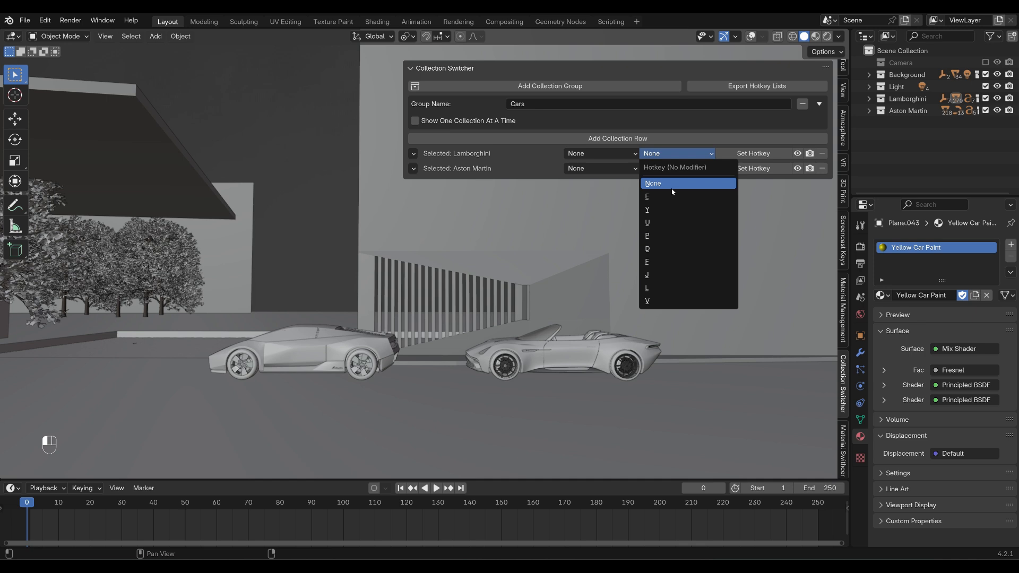
left_click(604, 155)
left_click(600, 196)
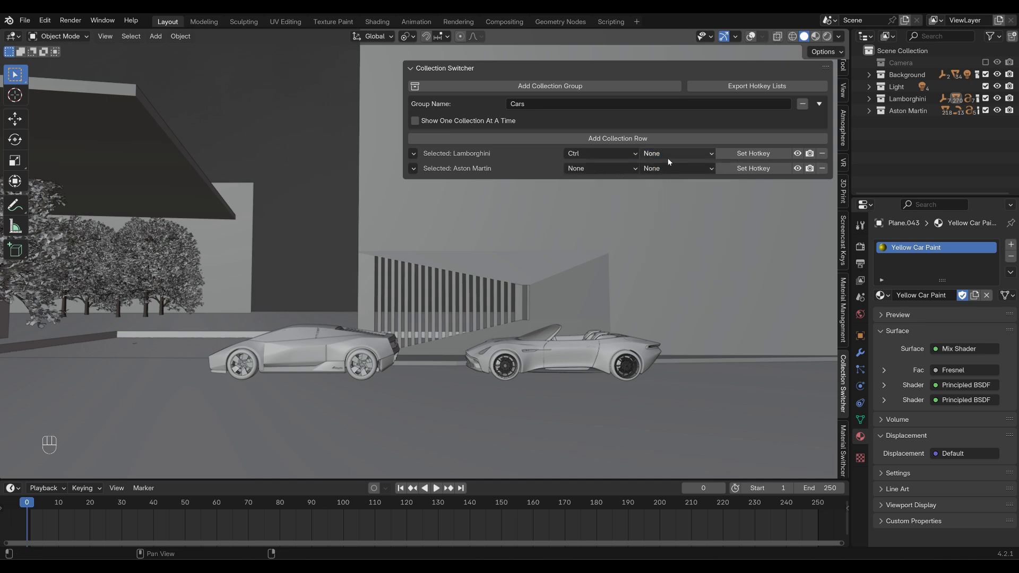
left_click(667, 157)
left_click(671, 193)
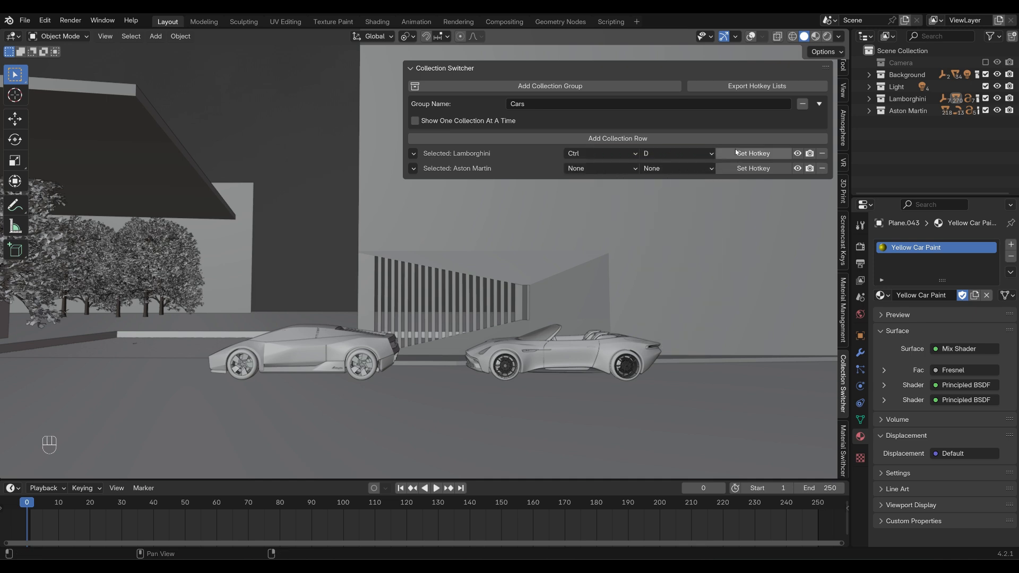
left_click(751, 154)
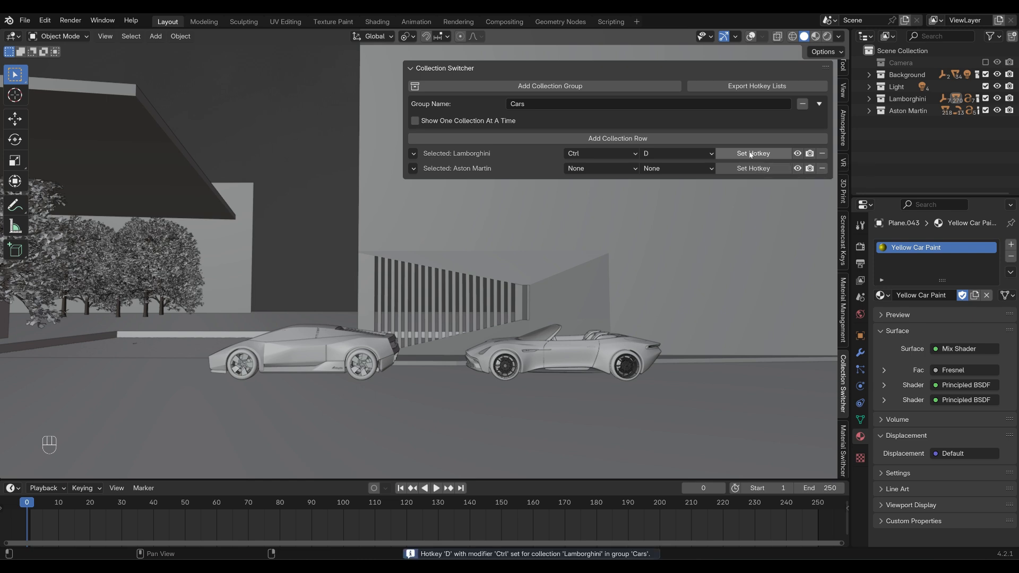
key("ctrl+d")
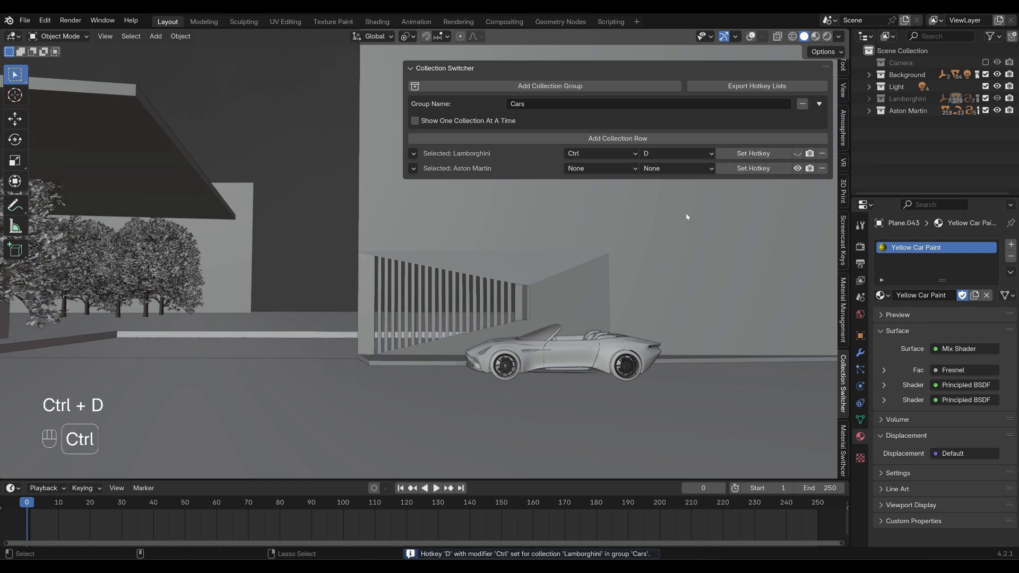
key("ctrl+d")
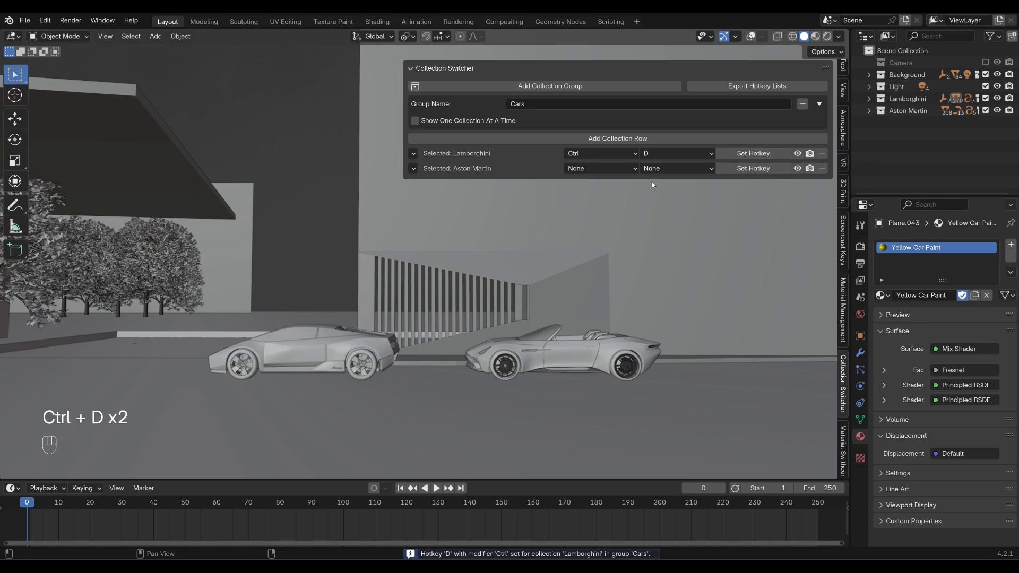
Step: Set the Aston Martin row's hotkey to Alt + C and test it by toggling the car's visibility several times
left_click(622, 169)
left_click(600, 225)
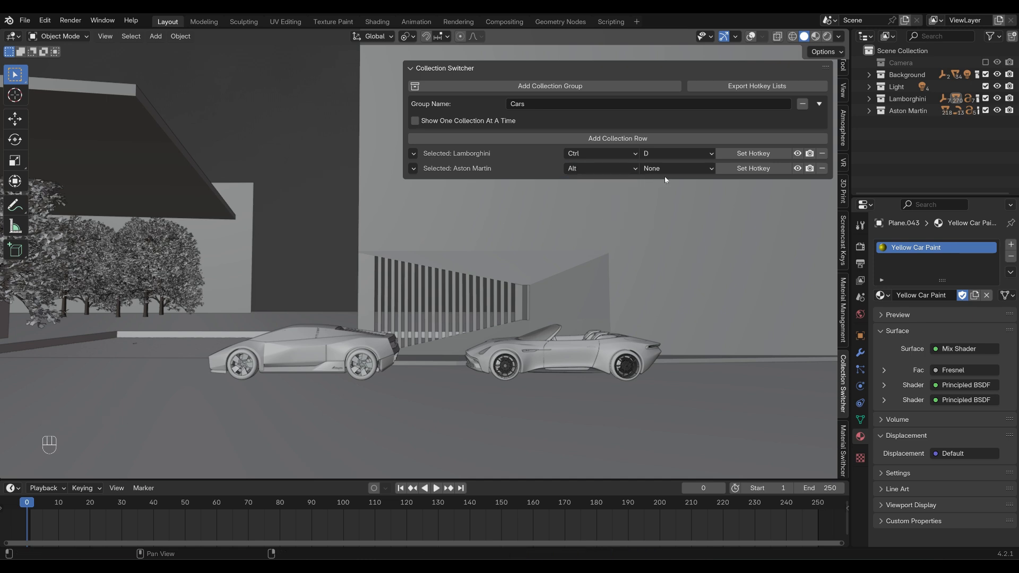
left_click(673, 169)
left_click(665, 210)
left_click(747, 169)
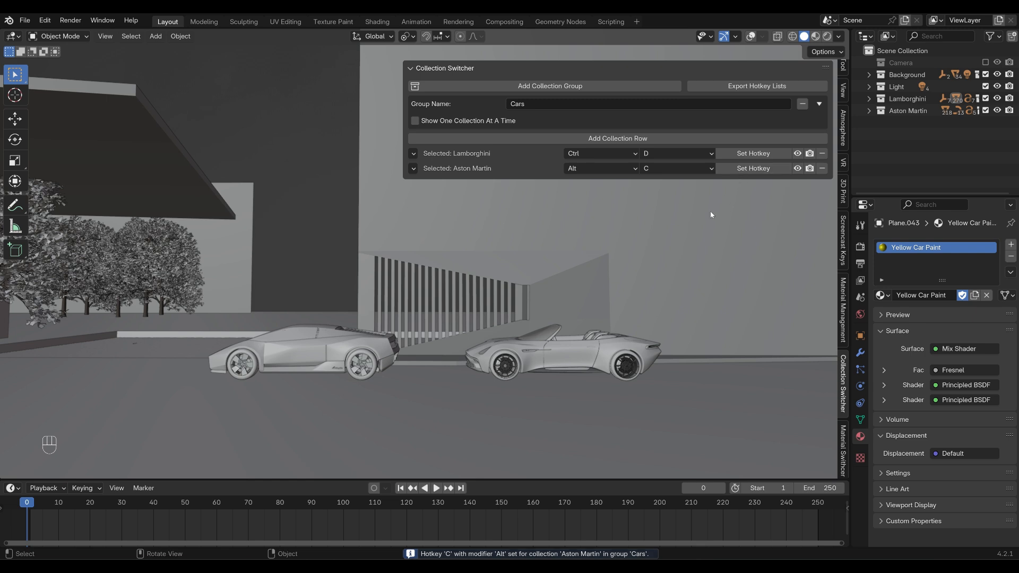
key("alt+c")
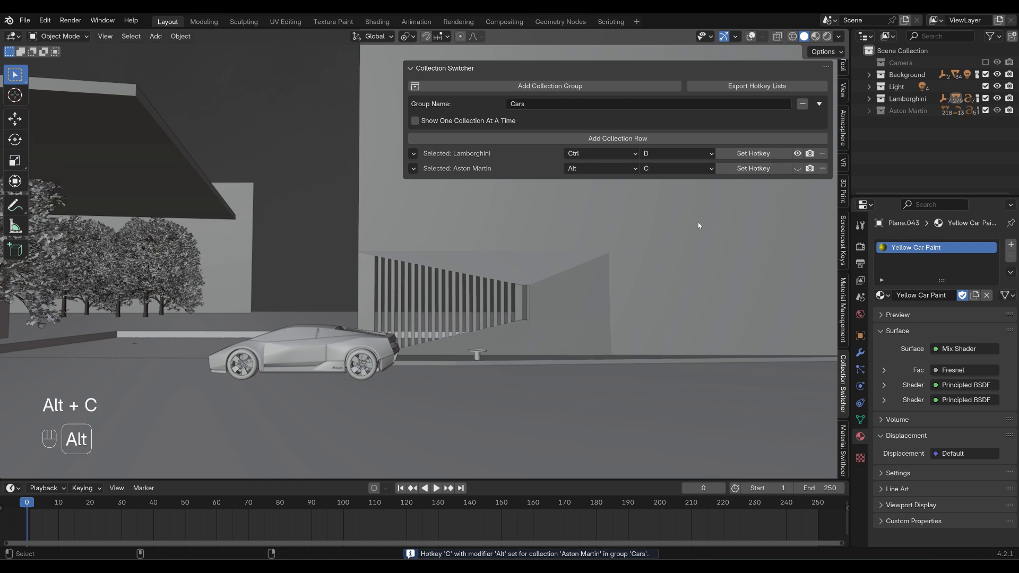
key("alt+c")
key("alt+c")
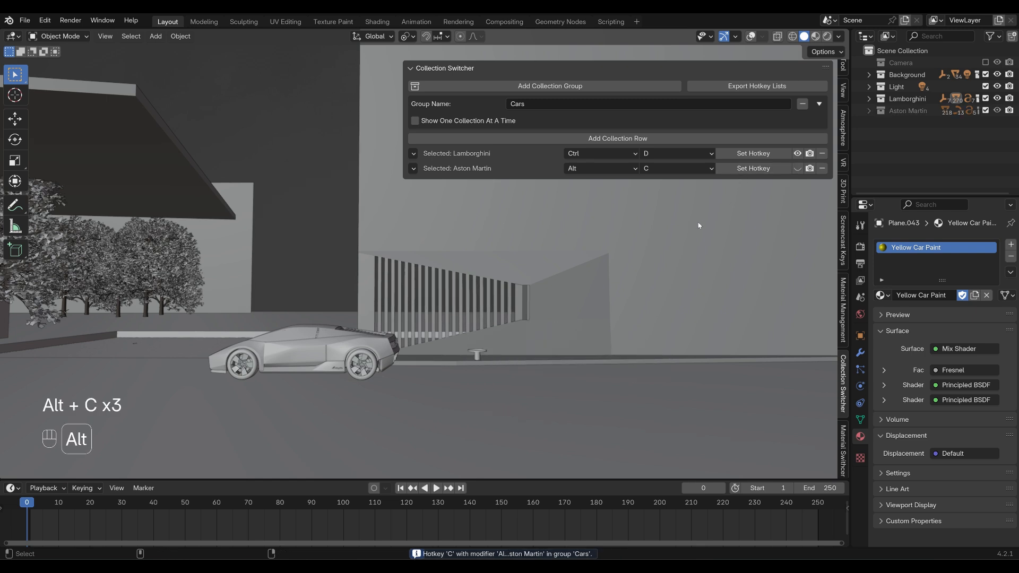
key("alt+c")
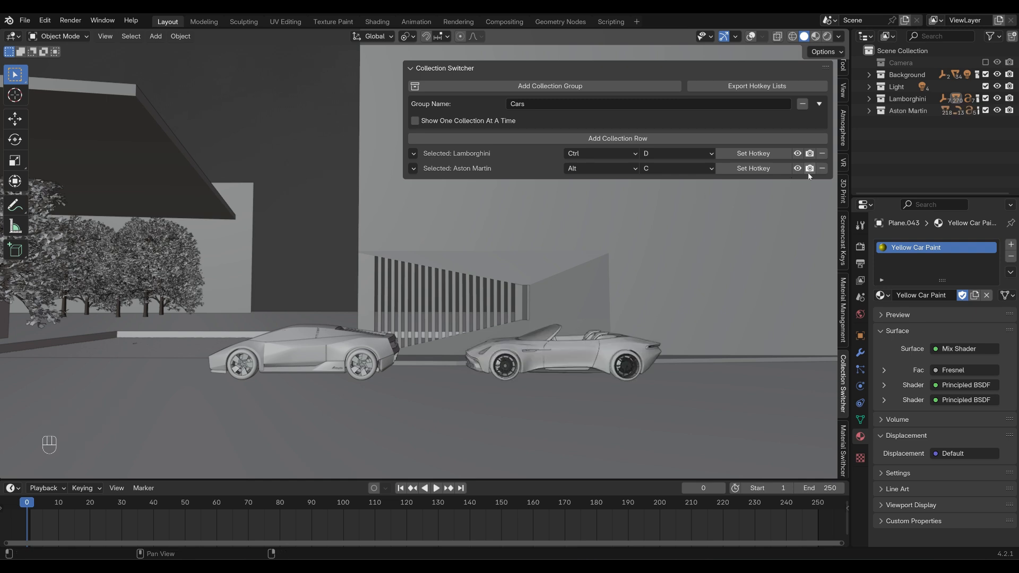
Step: Delete the Aston Martin row and then the whole Cars collection group
left_click(823, 168)
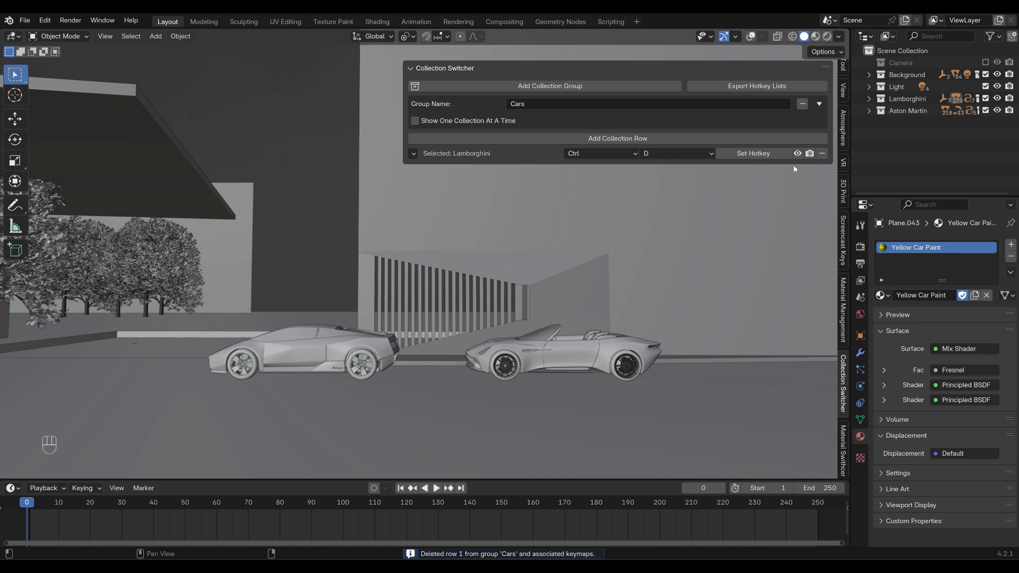
left_click(803, 105)
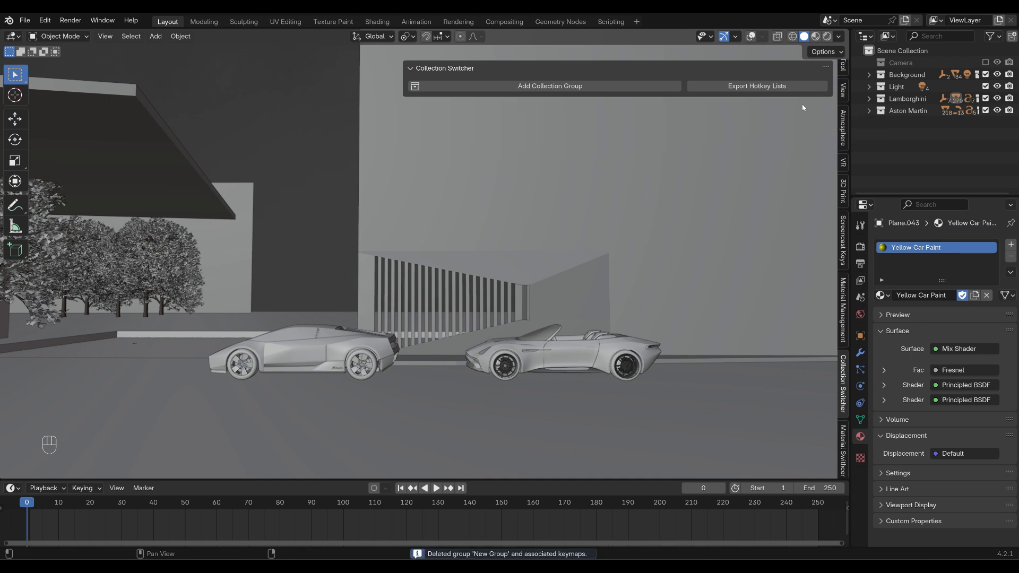
Step: Add a new collection group and name it Cars
left_click(535, 87)
left_click(541, 104)
type("Cars")
key("Return")
Step: Add two collection rows to the new Cars group and assign the Lamborghini and Aston Martin collections to them
left_click(555, 138)
left_click(413, 154)
left_click(436, 171)
left_click(437, 171)
left_click(461, 212)
Step: Assign the Ctrl + D hotkey to the Lamborghini row of the recreated Cars group
left_click(600, 153)
left_click(599, 196)
left_click(666, 154)
left_click(648, 197)
left_click(753, 154)
Step: Assign the Alt + C hotkey to the Aston Martin row of the recreated Cars group
left_click(600, 168)
left_click(591, 223)
left_click(677, 169)
left_click(675, 211)
left_click(745, 170)
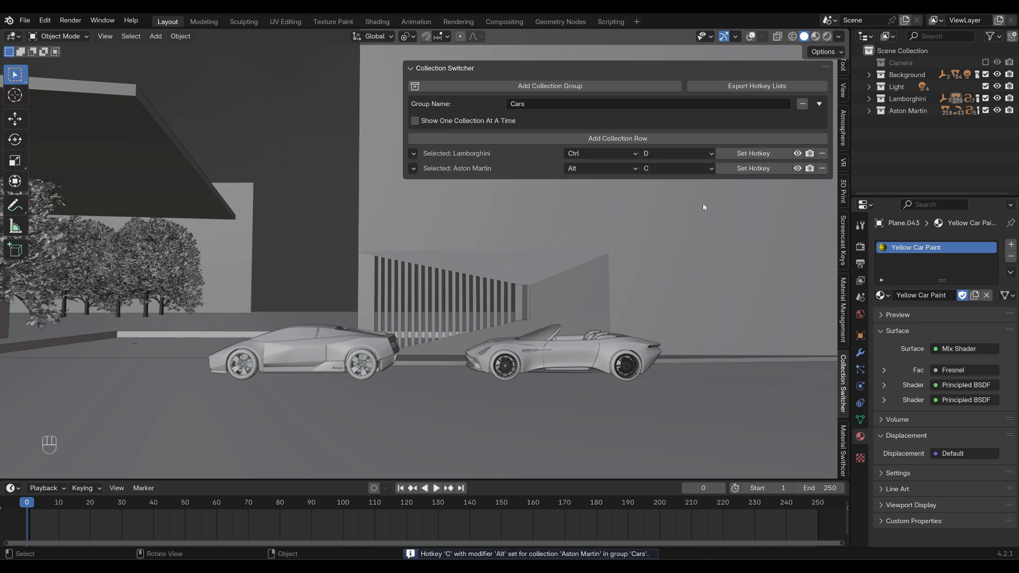
Step: Collapse the Cars group and add a second collection group named Wheels
left_click(820, 104)
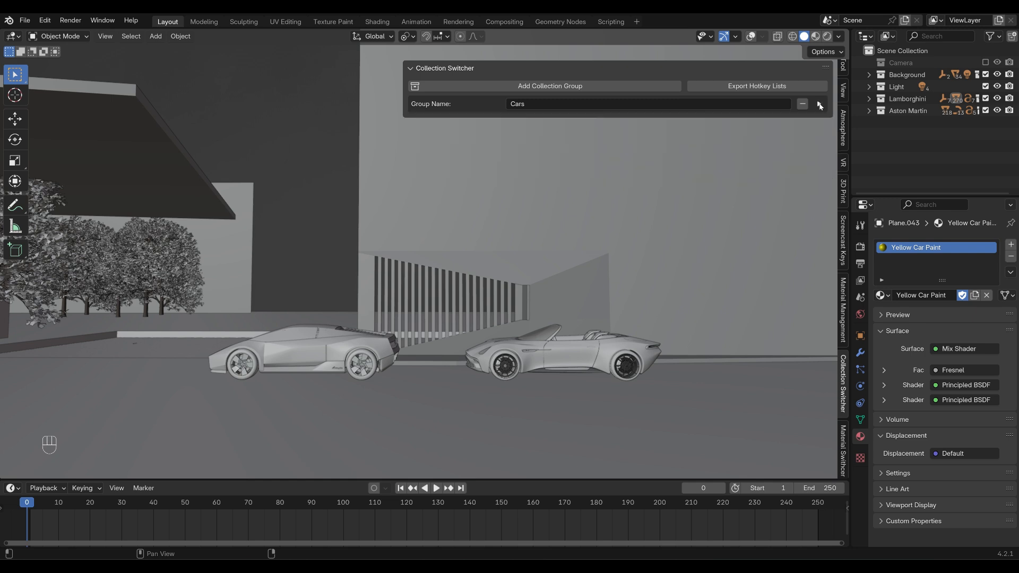
left_click(820, 105)
left_click(820, 105)
left_click(545, 87)
left_click(550, 125)
type("Wheels")
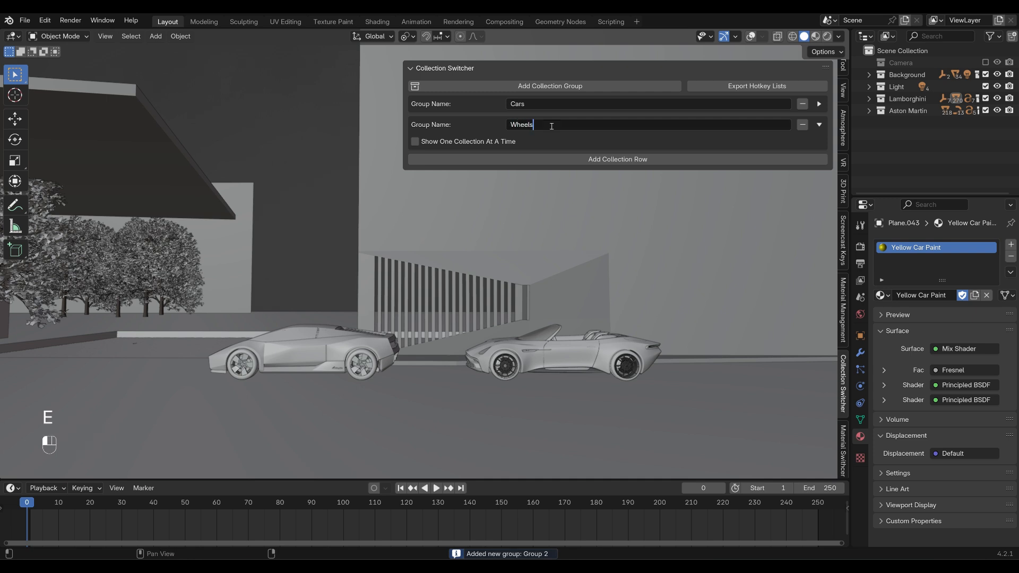
key("Return")
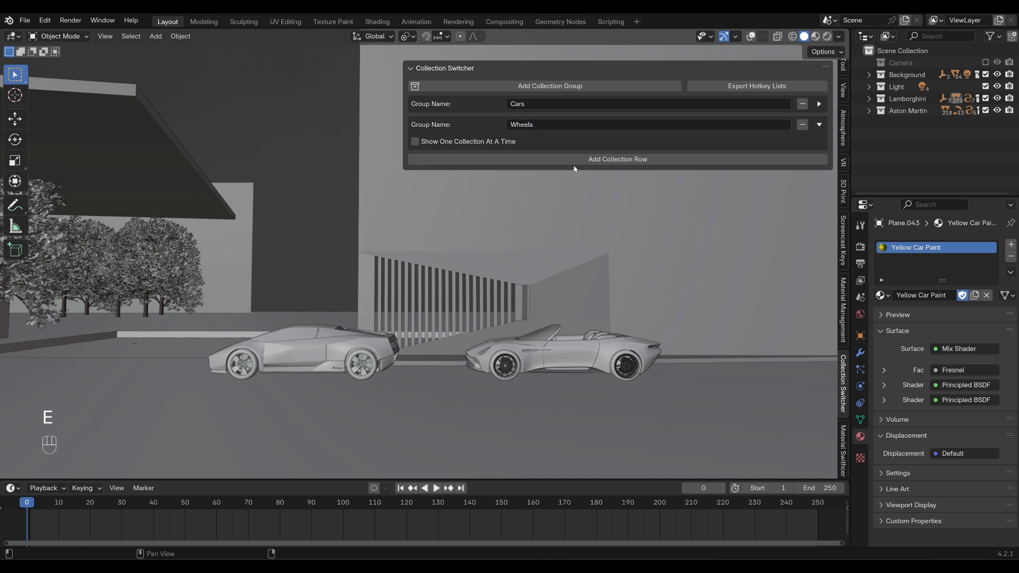
Step: Add two collection rows to the Wheels group and assign the Wheel1 and Wheel2 collections to them
left_click(506, 160)
left_click(423, 176)
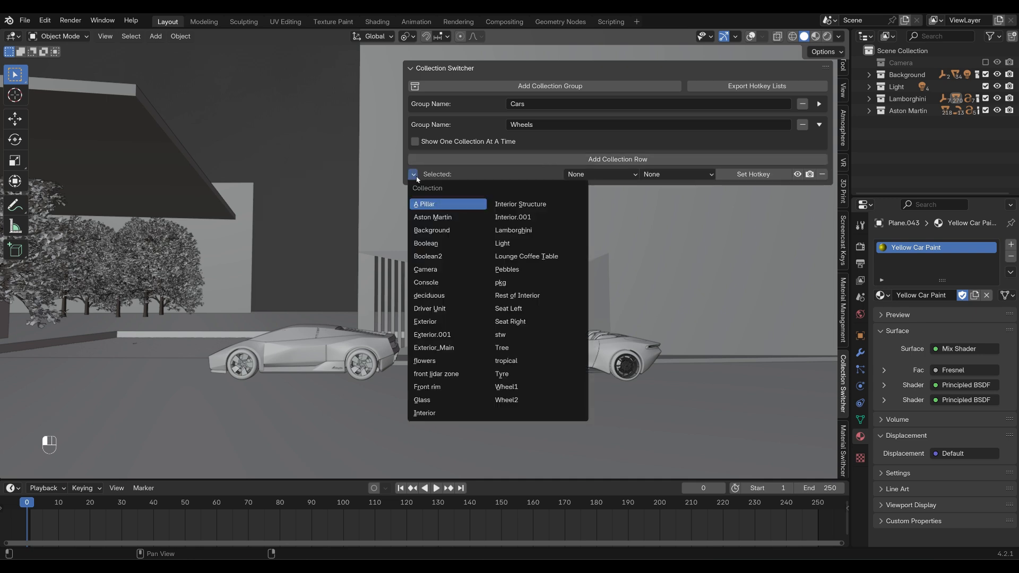
left_click(527, 386)
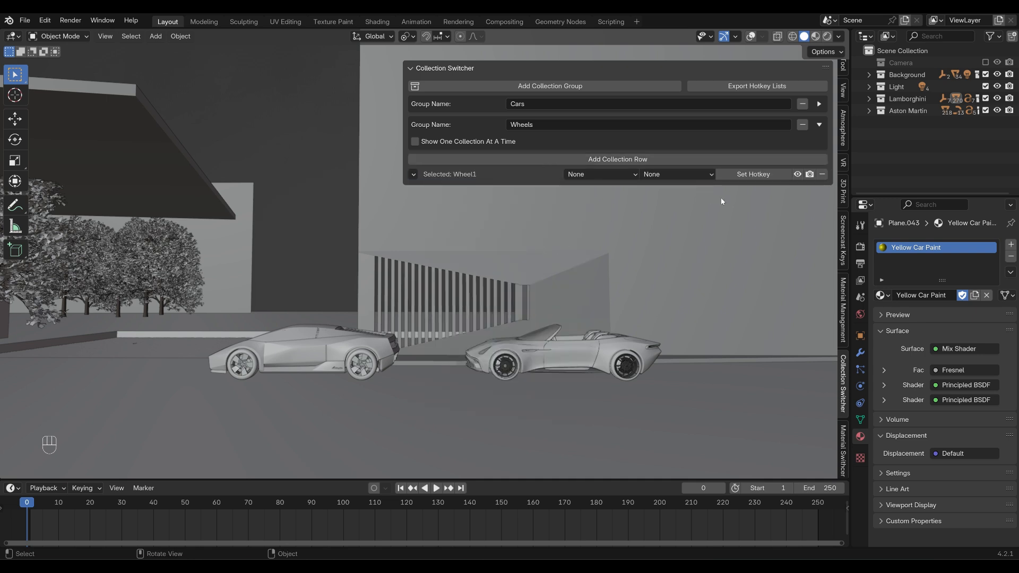
left_click(661, 159)
left_click(424, 191)
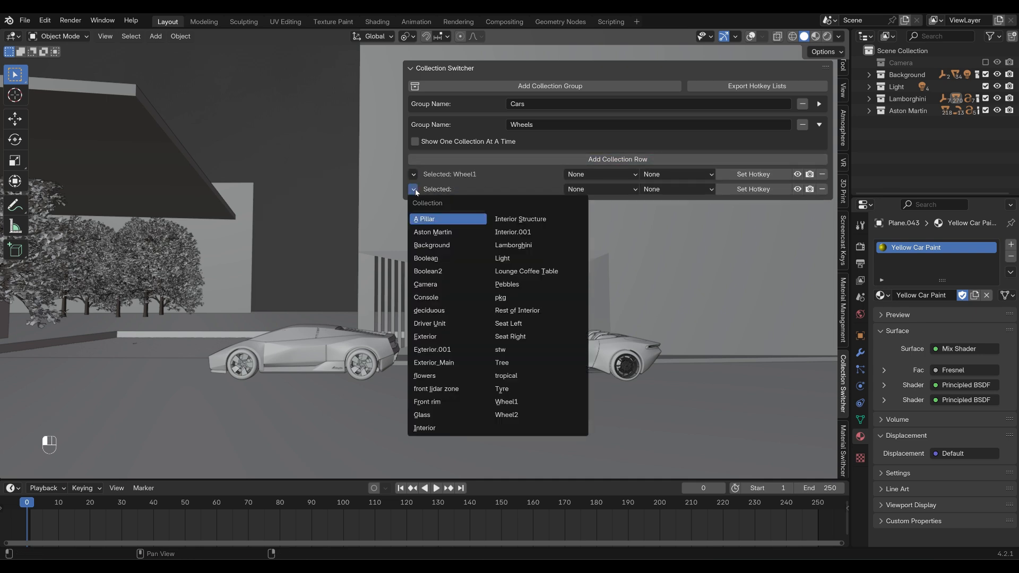
left_click(529, 414)
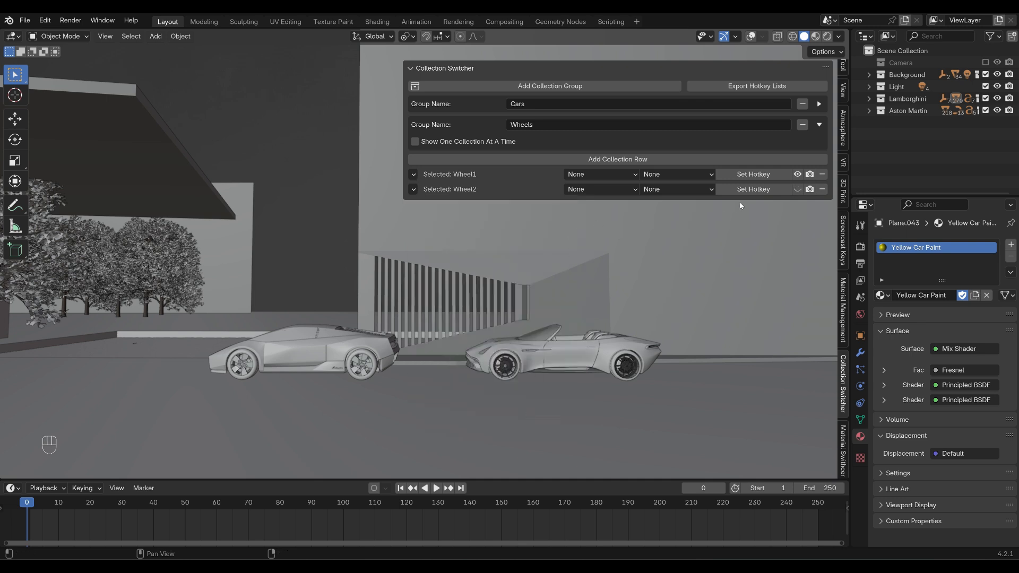
Step: Enable Show One Collection At A Time for the Wheels group and loop through its collections several times
left_click(415, 142)
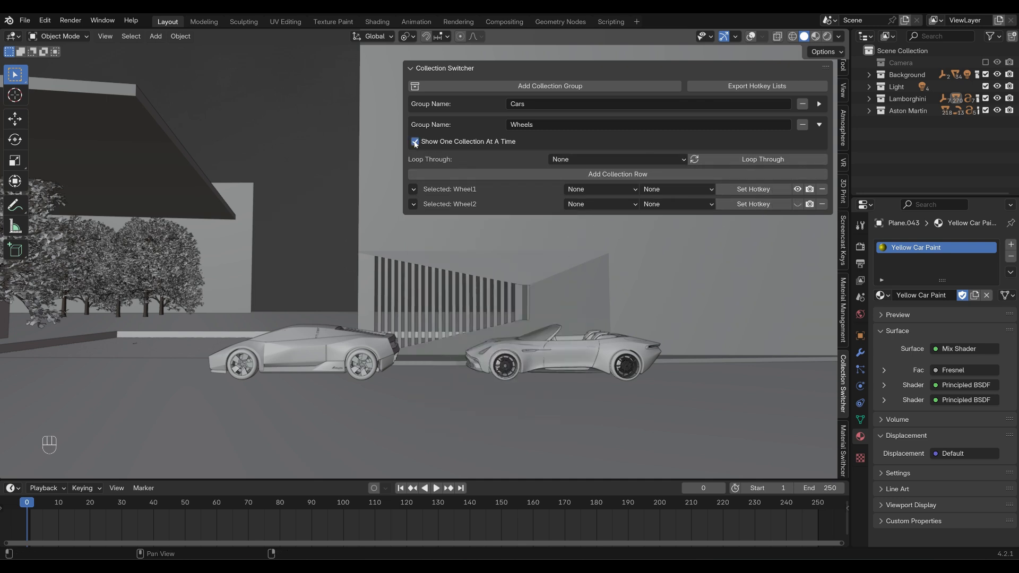
left_click(714, 159)
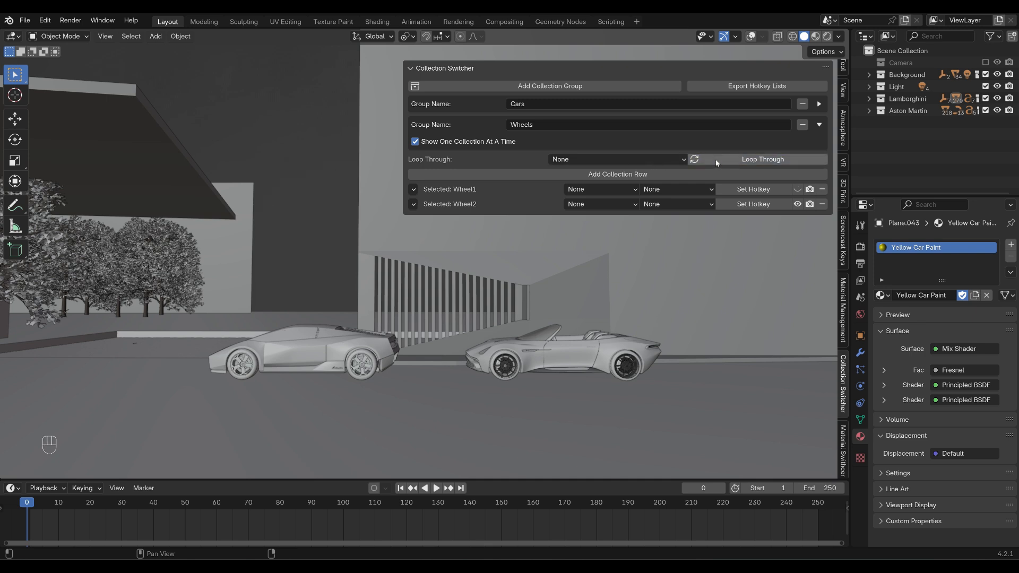
left_click(716, 161)
left_click(716, 160)
left_click(716, 160)
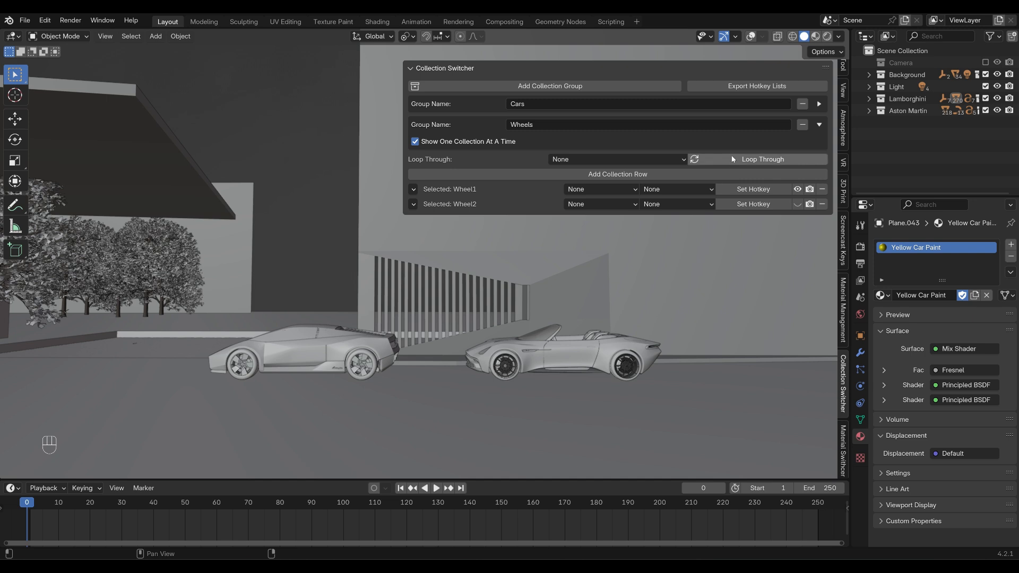
Step: Set the Wheels group's Loop Through hotkey to Y and test it by cycling between the two wheel collections
left_click(608, 159)
left_click(608, 201)
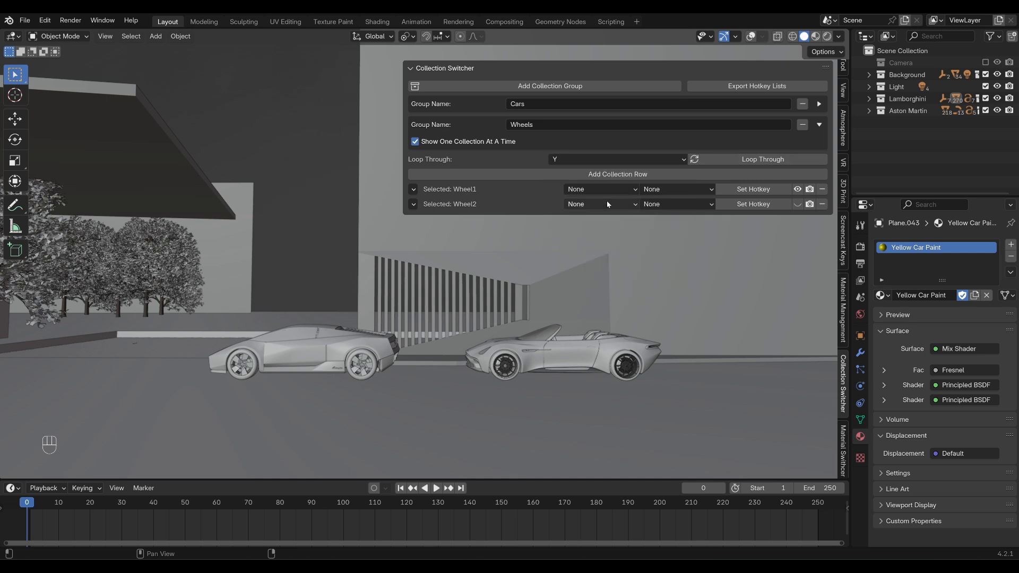
key("y")
key("y")
key("y")
key("y")
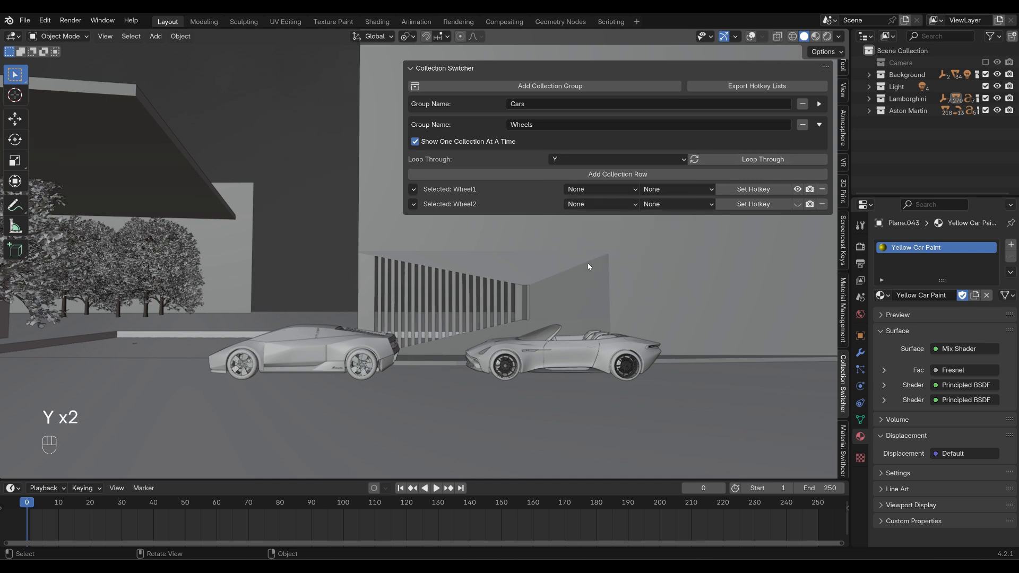
Step: Set the Wheel1 row's hotkey to Ctrl + E
left_click(601, 189)
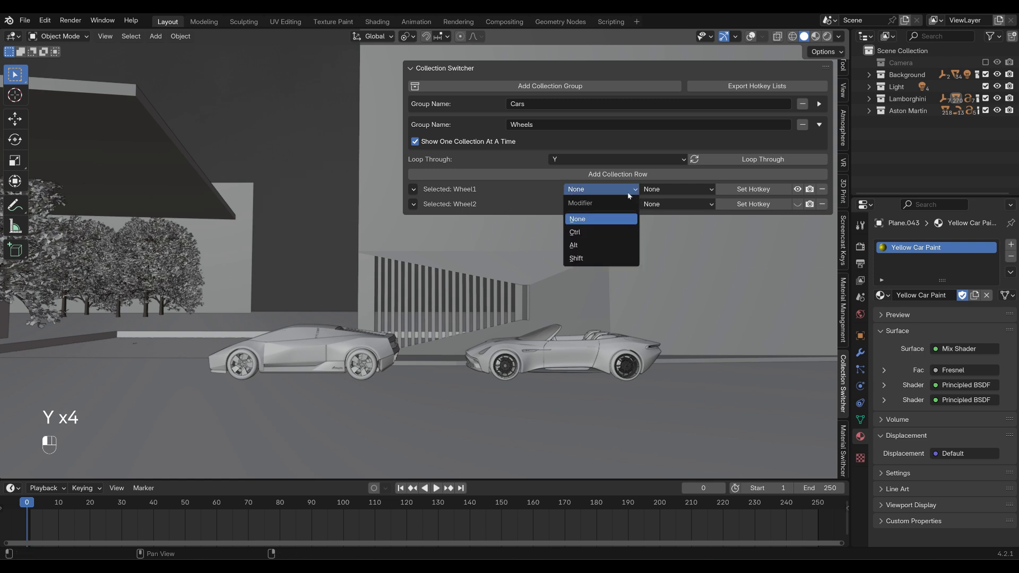
left_click(609, 222)
left_click(677, 189)
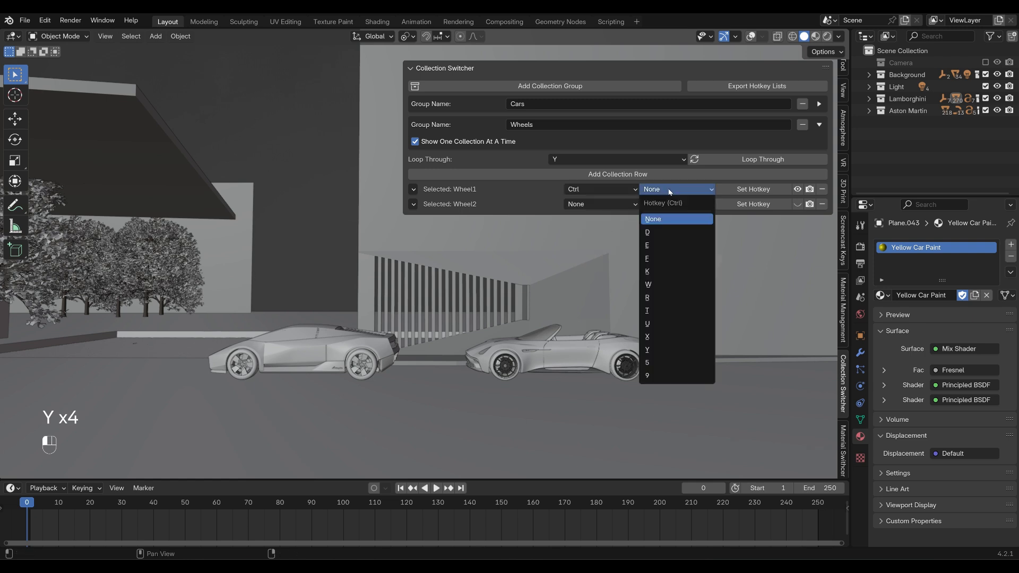
left_click(659, 240)
left_click(733, 193)
Step: Set the Wheel2 row's modifier to Alt and try to assign C as its hotkey
left_click(637, 205)
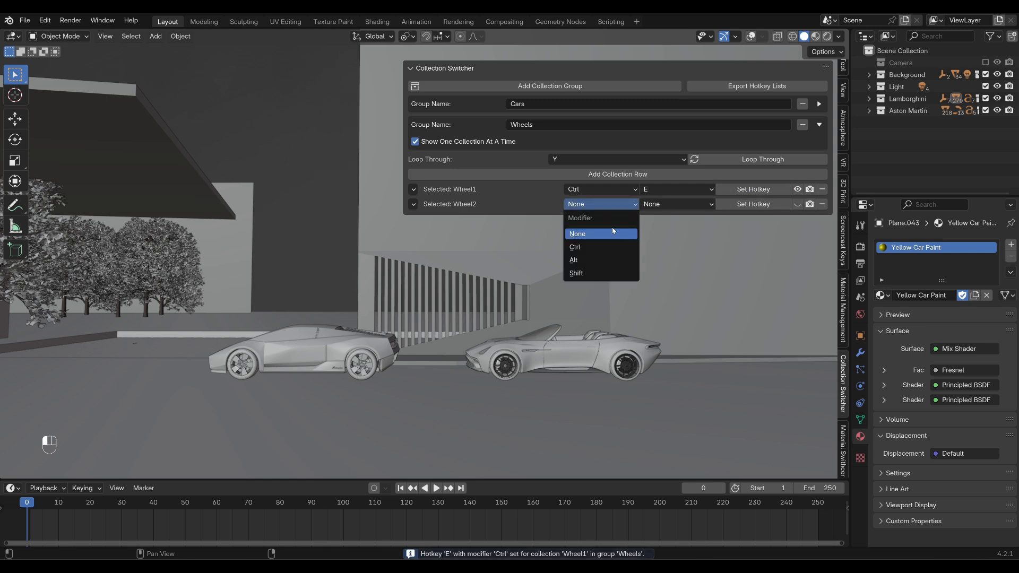
left_click(597, 260)
left_click(670, 205)
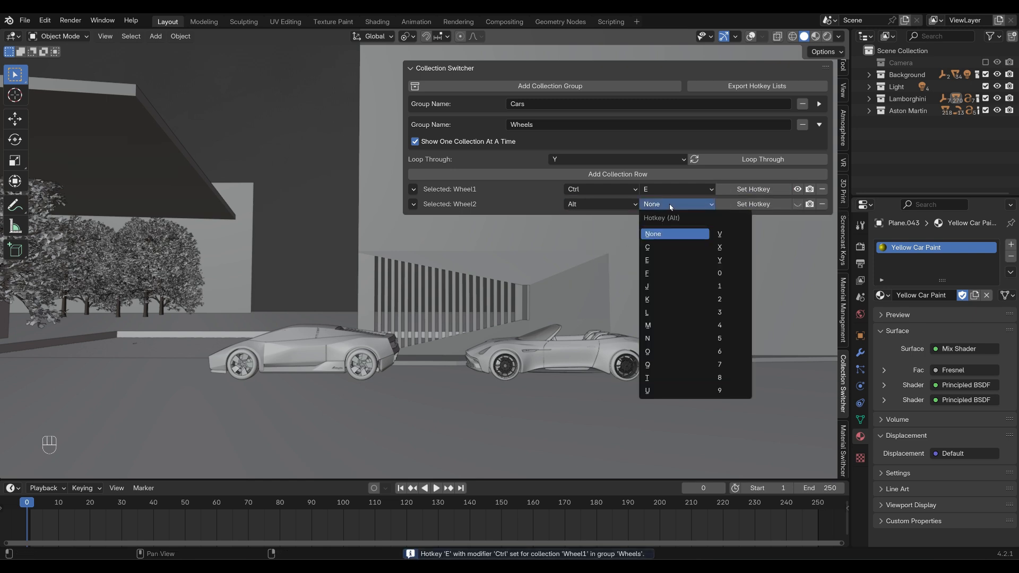
left_click(663, 247)
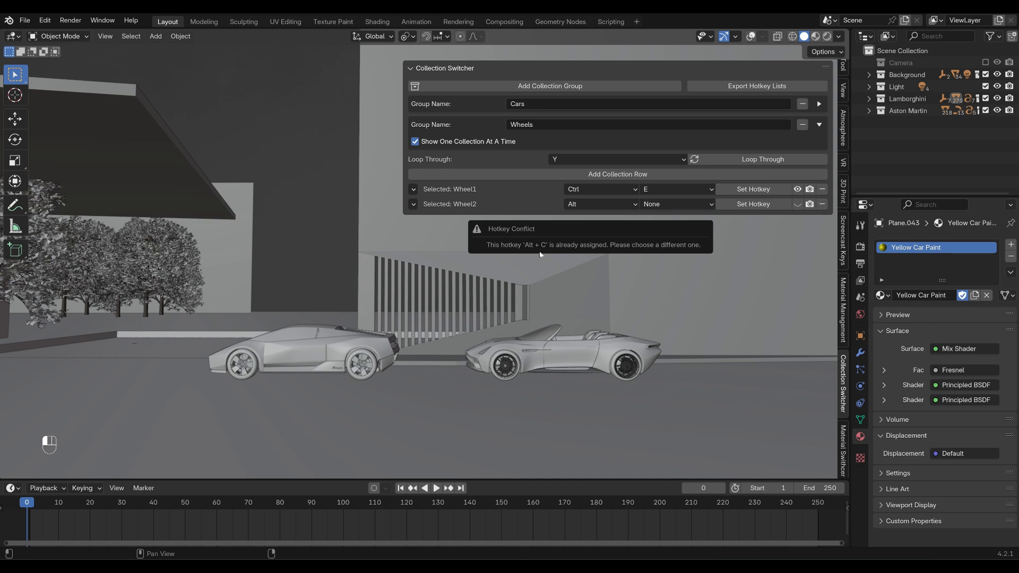
Step: Check the hotkeys assigned in the Cars group, collapse it again and set the Wheel2 row's hotkey to Alt + E
left_click(819, 104)
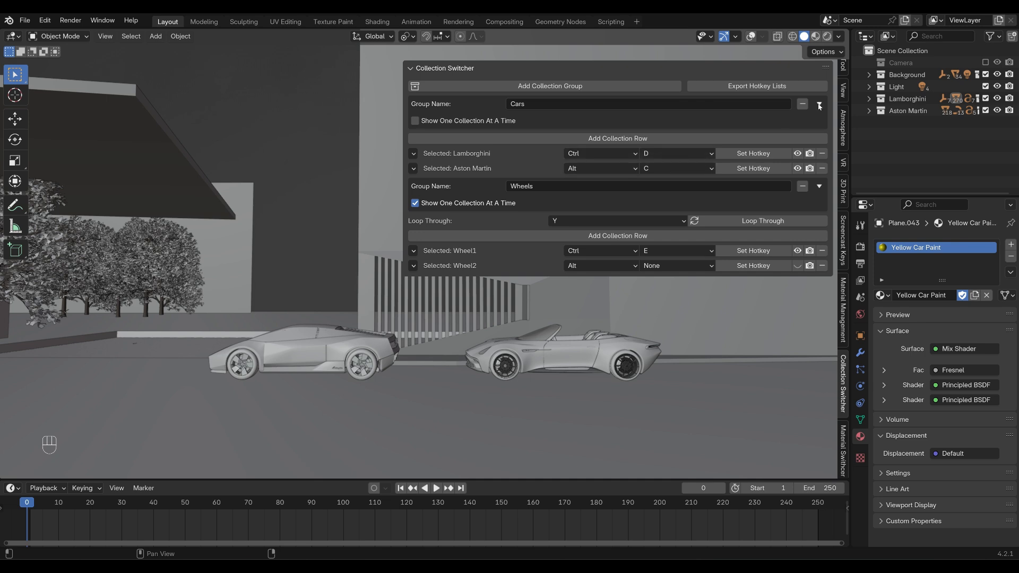
left_click(819, 104)
left_click(677, 203)
left_click(682, 238)
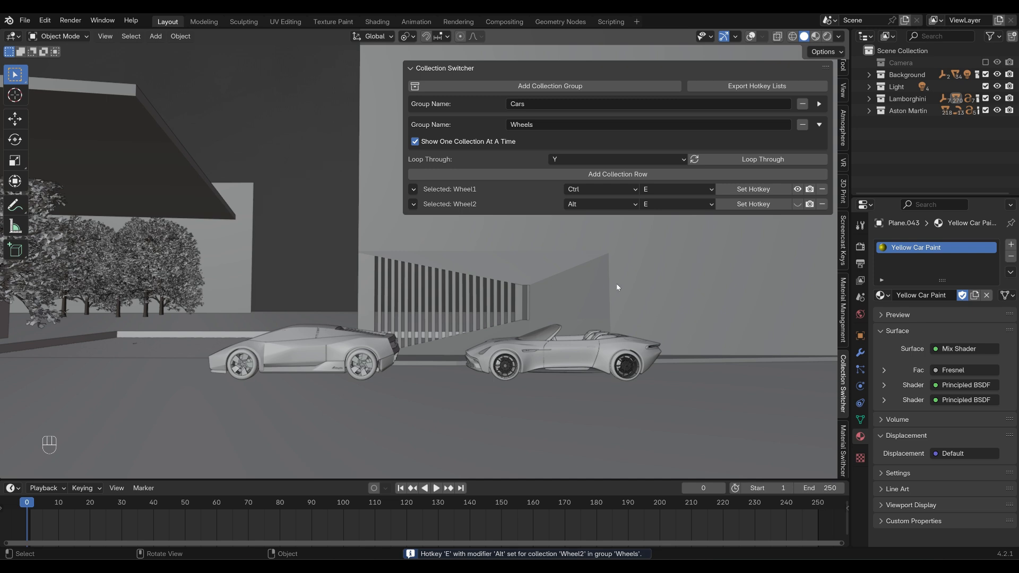
Step: Test the Wheels group's Ctrl + E and Alt + E hotkeys by switching between Wheel1 and Wheel2
key("ctrl+e")
key("ctrl+e")
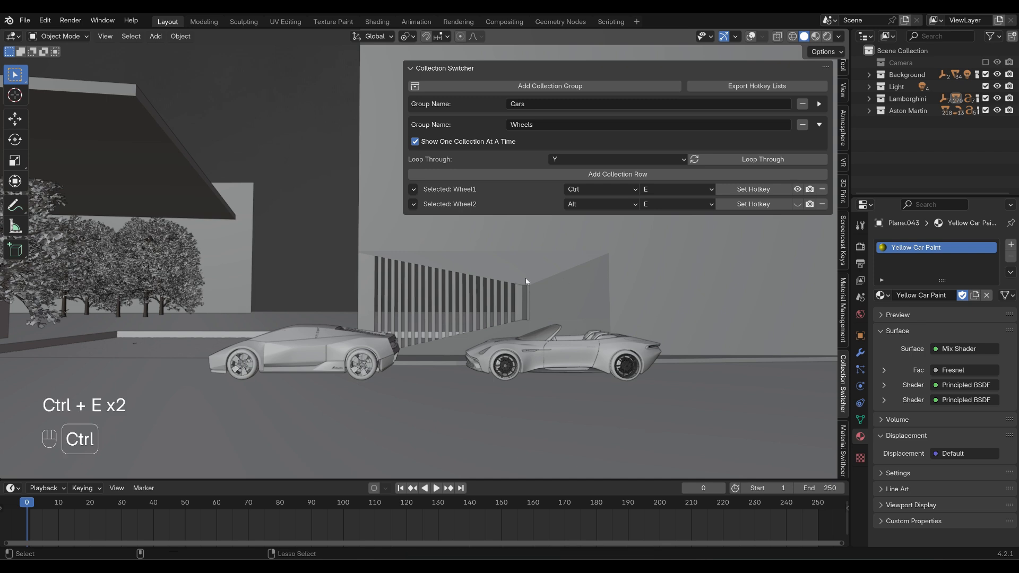
key("alt+e")
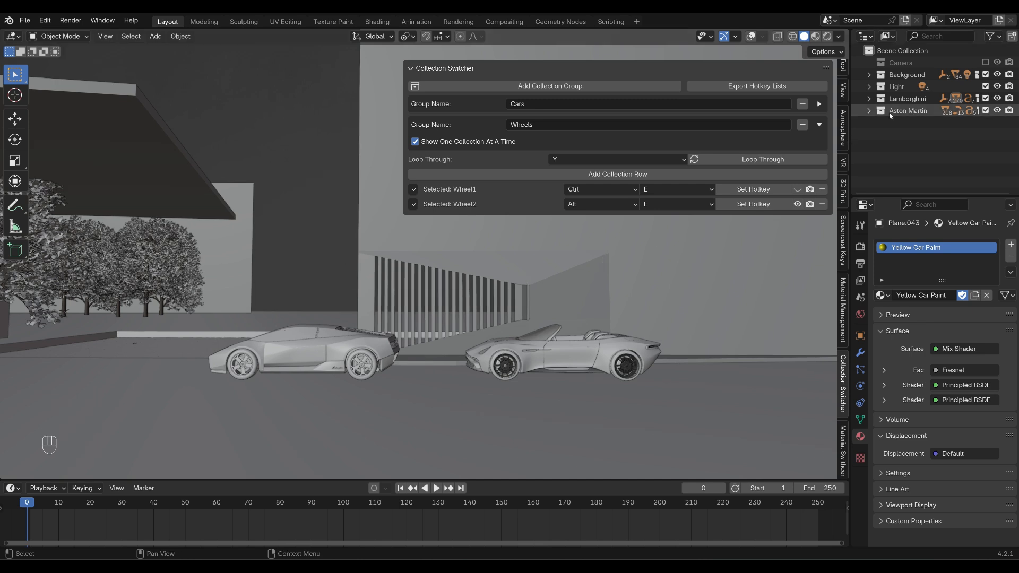
Step: Delete the Wheel2 collection hierarchy from Lamborghini's Exterior collection and try the Wheel2 row's hotkey and visibility controls
left_click(869, 99)
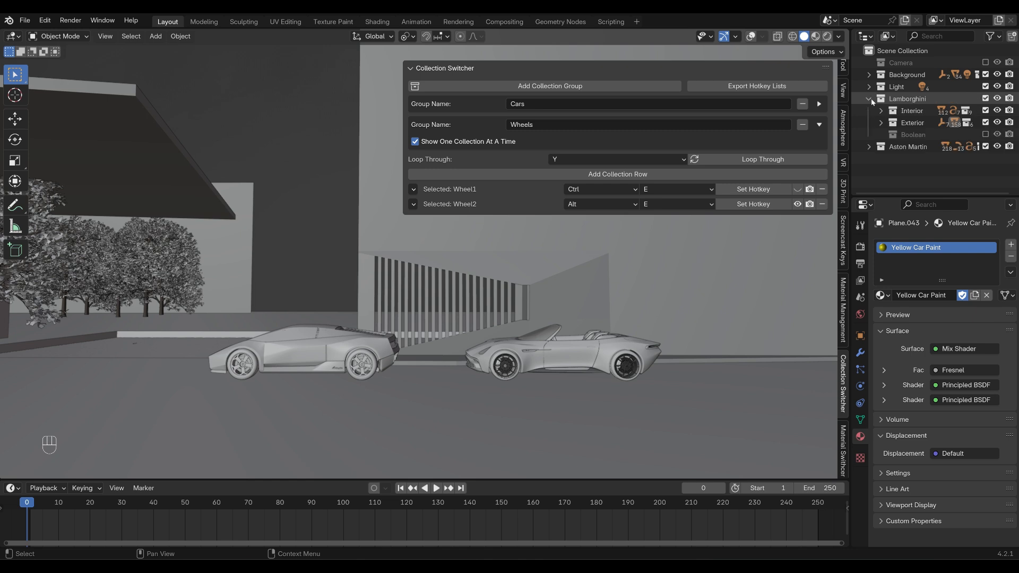
left_click(881, 122)
scroll(902, 146, "down", 2)
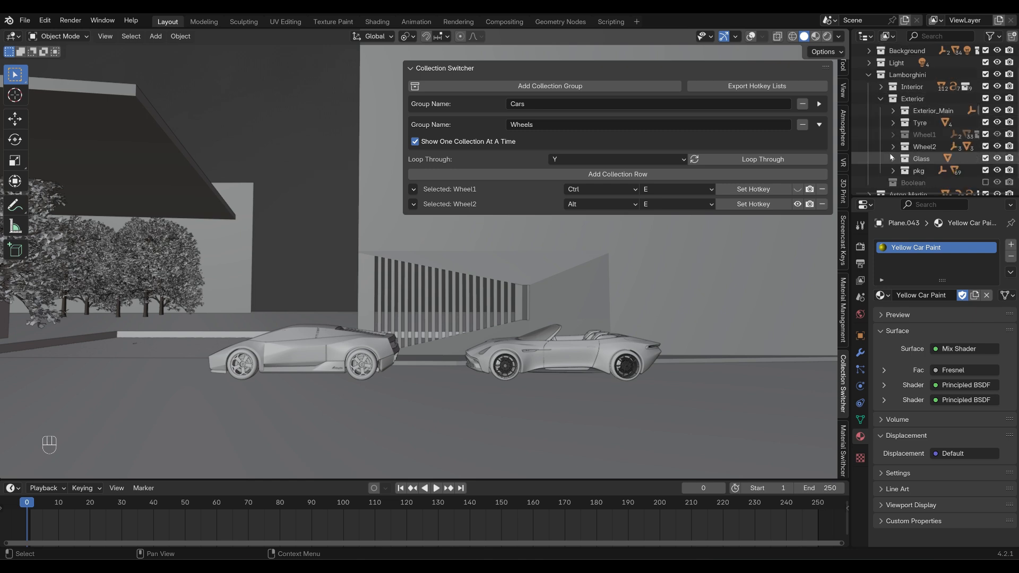
right_click(919, 148)
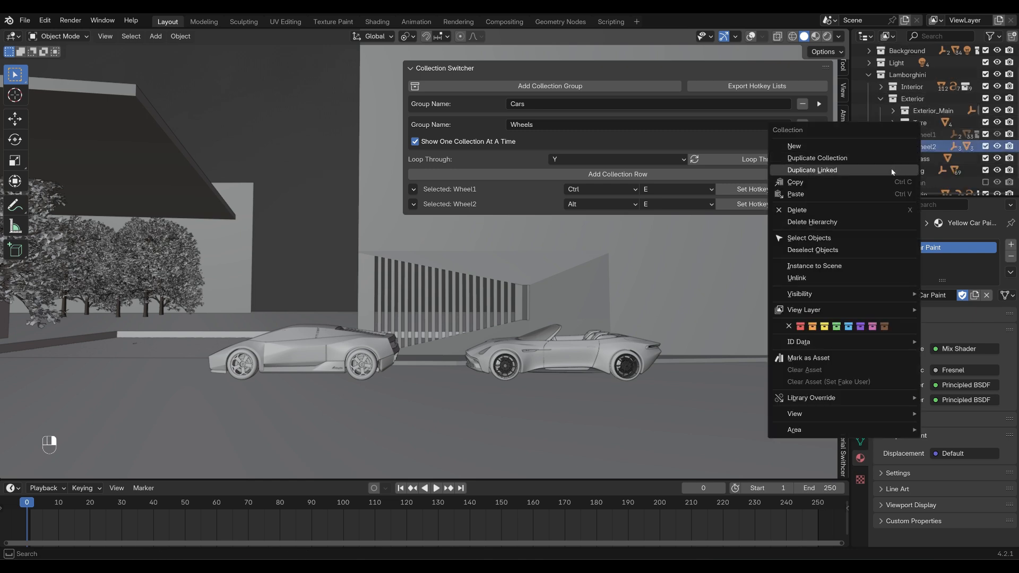
left_click(857, 227)
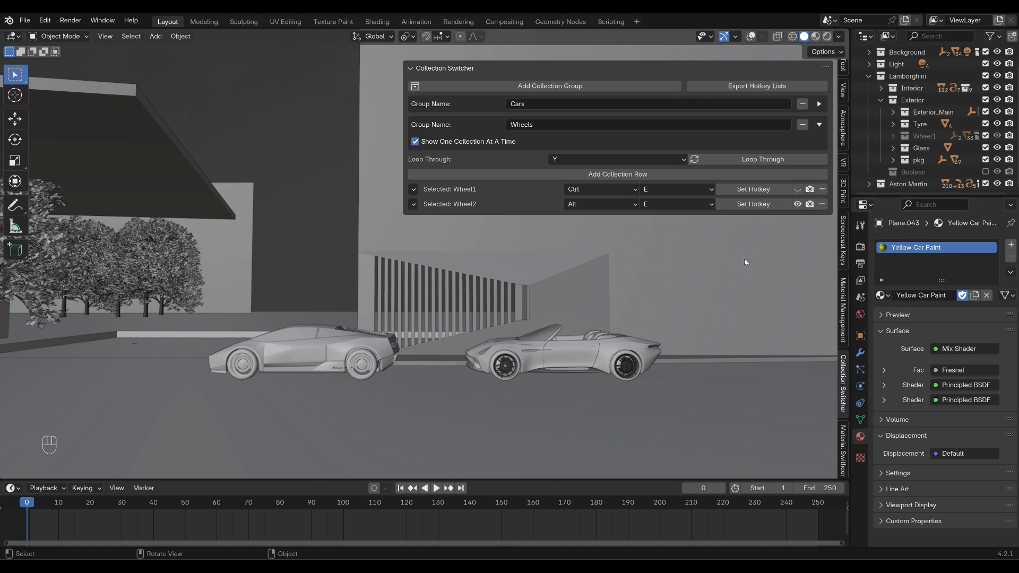
left_click(754, 204)
left_click(797, 204)
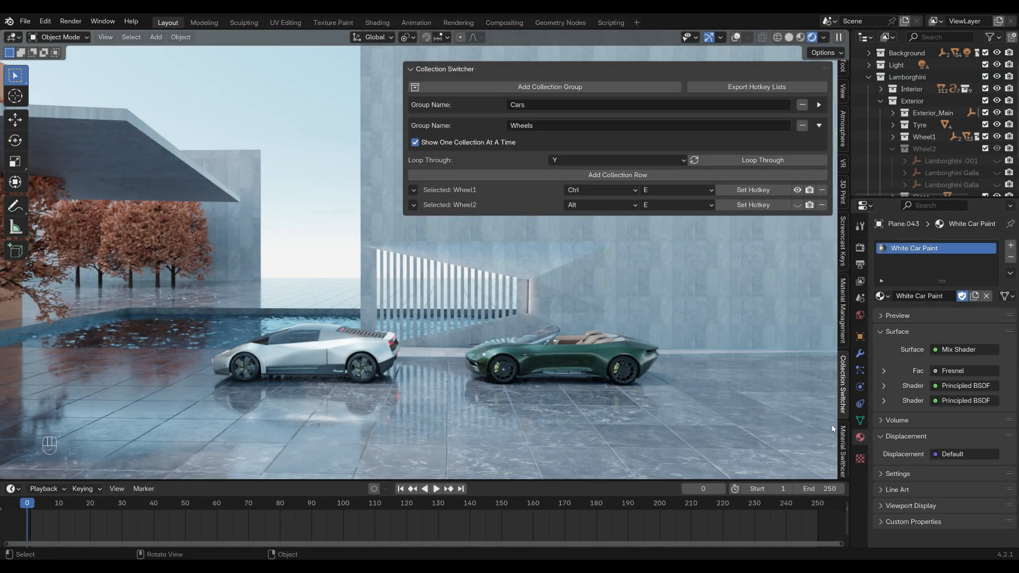
Step: Add a material group in the Material Switcher and name it Car Paint of Car 1
left_click(844, 451)
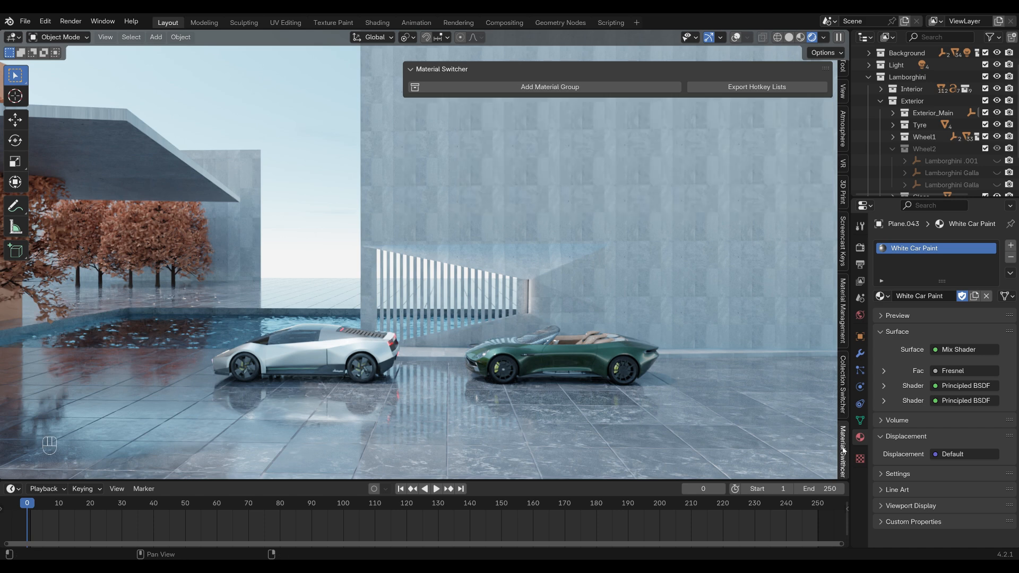
left_click(533, 89)
left_click(537, 105)
type("Car Paint of Car ")
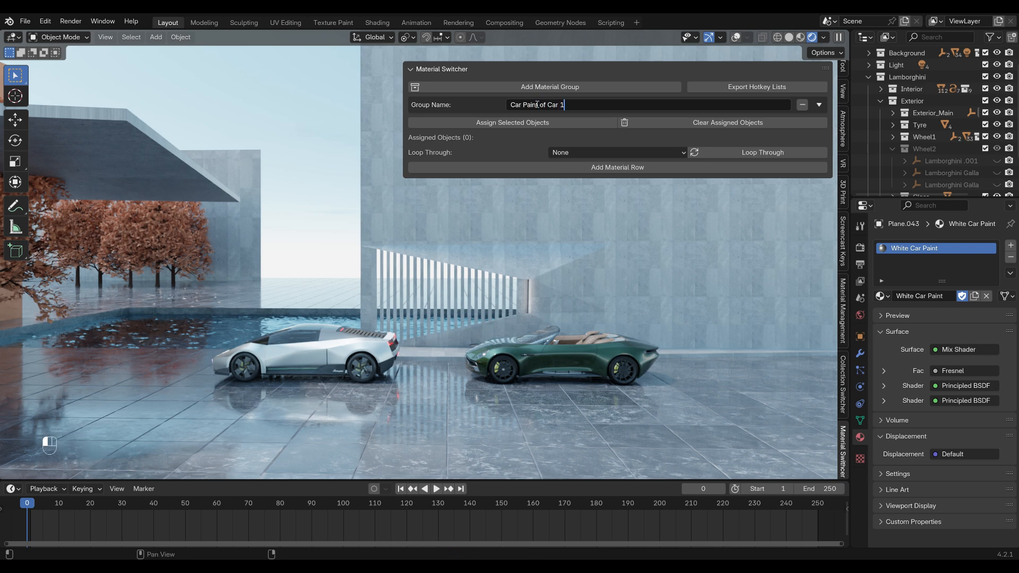
type("1")
key("Return")
Step: With the viewport overlays shown, assign the selected Lamborghini body to the group, clear the assignment, reassign it and hide the overlays
key("shift+alt+z")
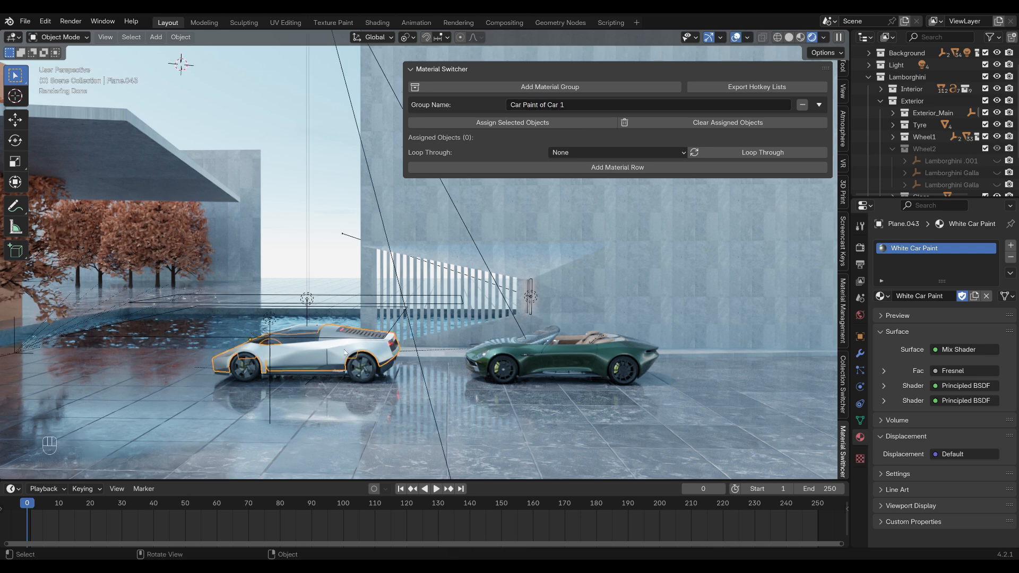
left_click(523, 124)
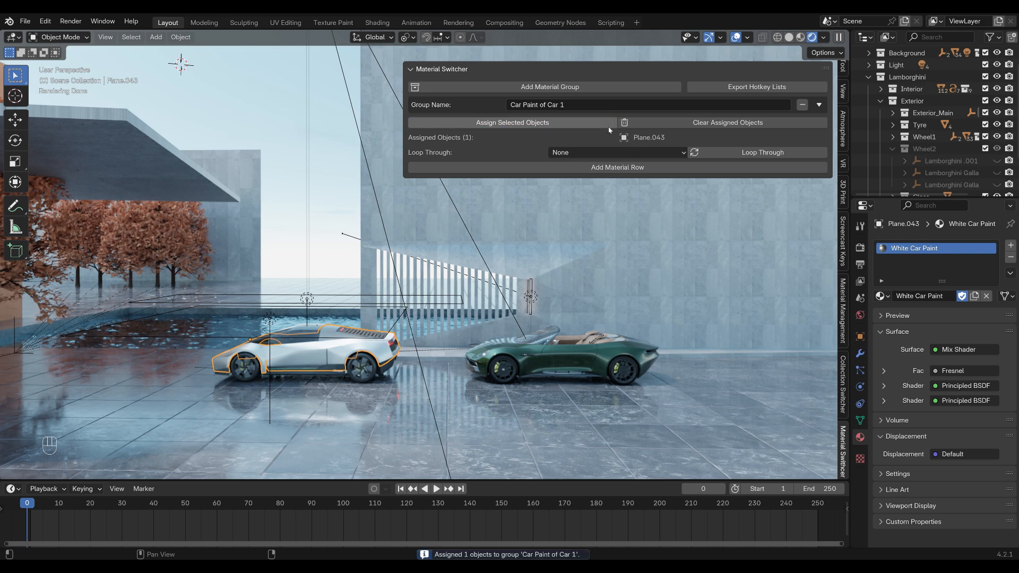
left_click(646, 125)
left_click(530, 122)
key("shift+alt+z")
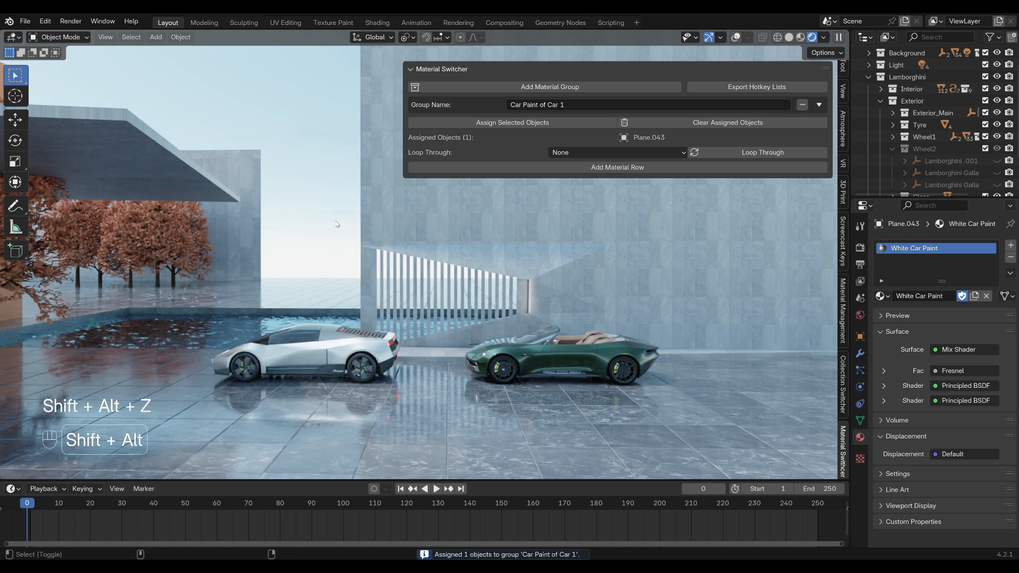
Step: Add a material row with Blue Car Paint to the group and apply it to the Lamborghini body
left_click(591, 168)
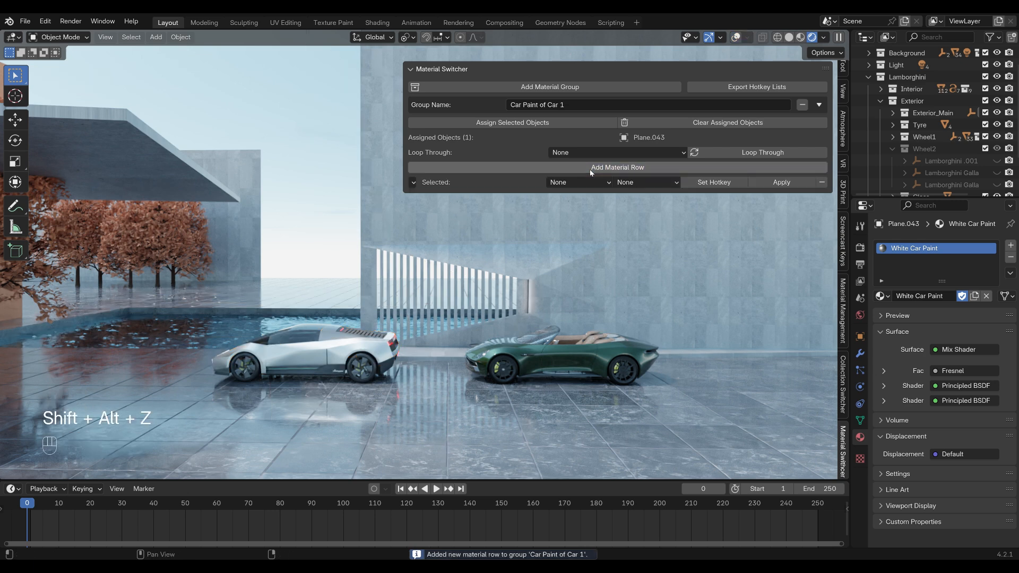
left_click(414, 184)
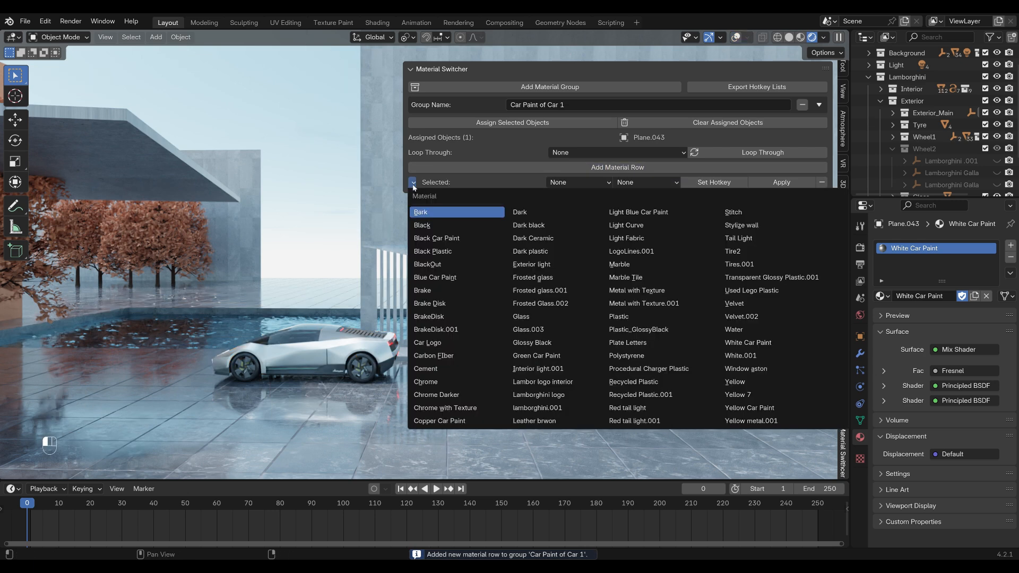
left_click(435, 277)
left_click(781, 182)
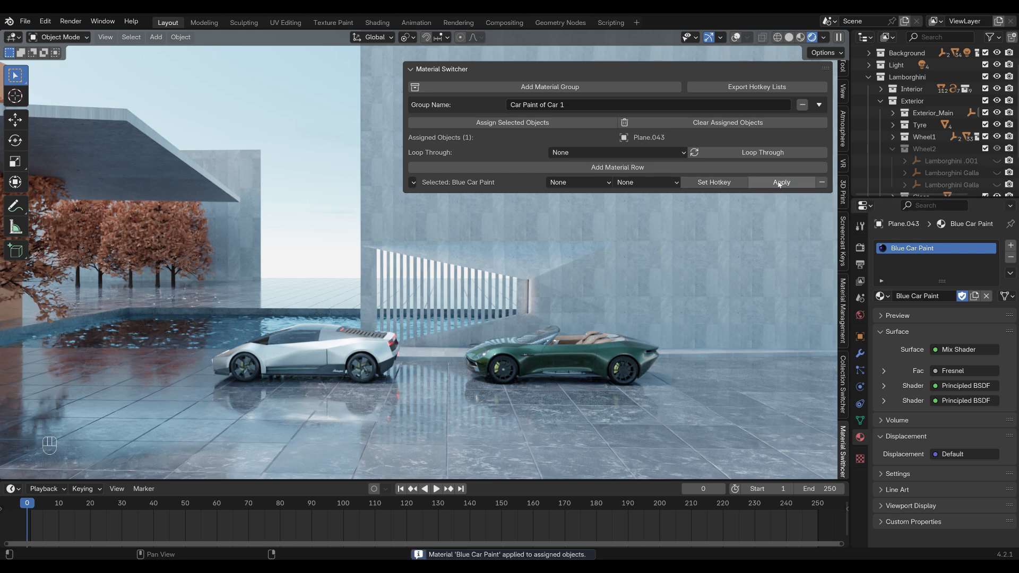
Step: Add a second material row with Copper Car Paint and apply it to the Lamborghini body
left_click(629, 169)
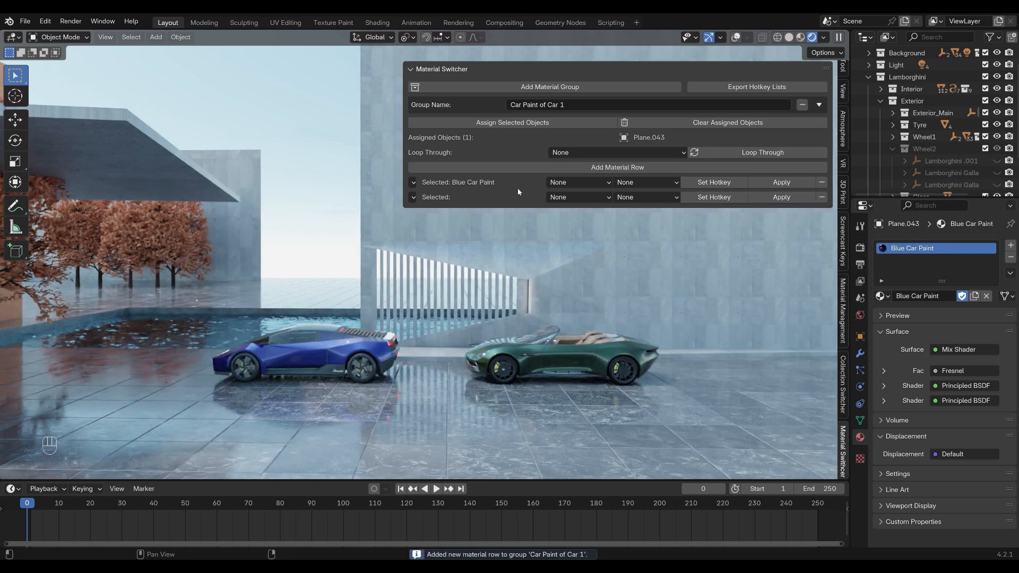
left_click(413, 198)
left_click(457, 436)
left_click(791, 197)
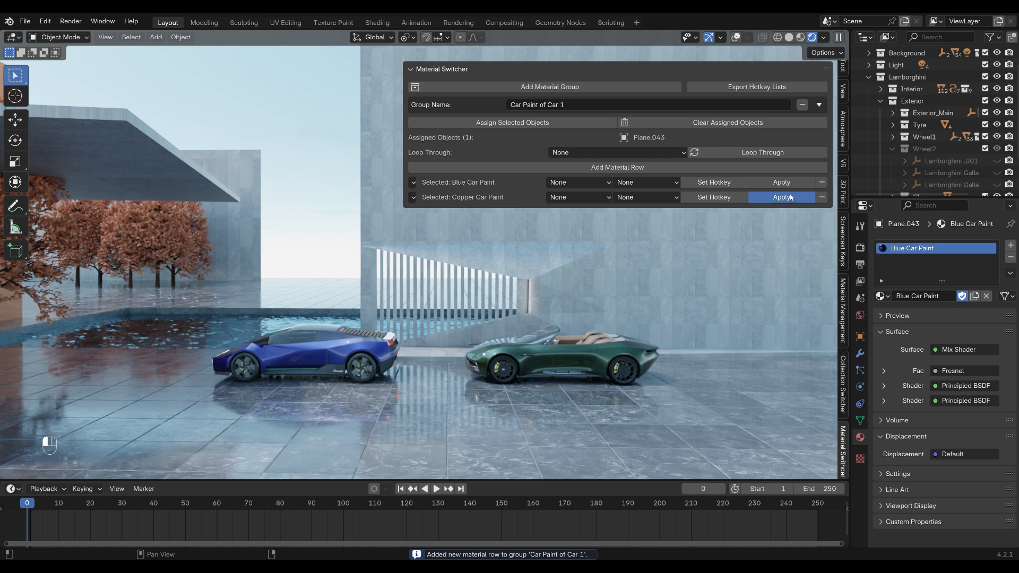
Step: Add a third material row with White Car Paint and apply it to the Lamborghini body
left_click(617, 168)
left_click(413, 212)
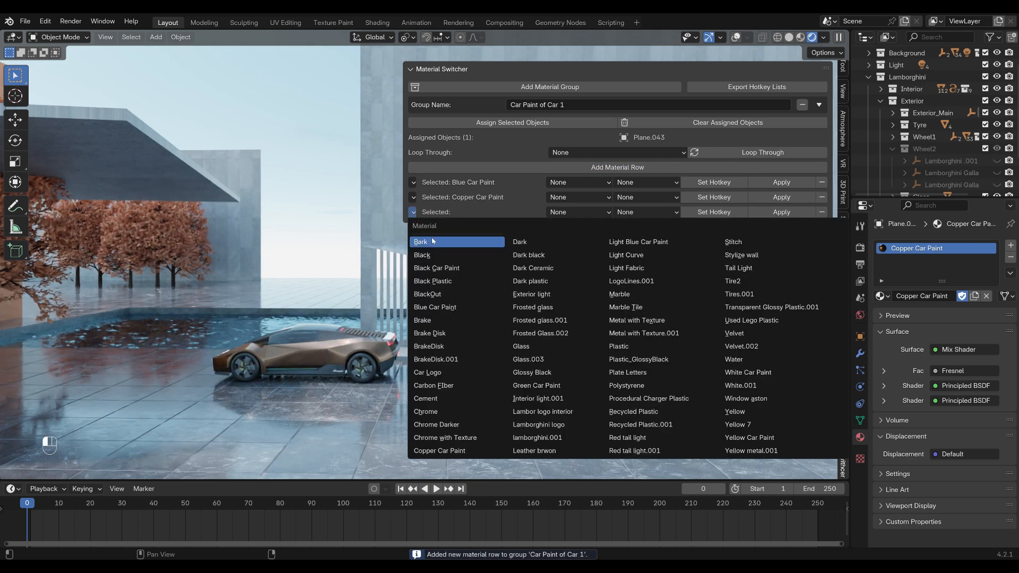
left_click(748, 372)
left_click(782, 211)
Step: Add a fourth material row with Yellow Car Paint and apply it to the Lamborghini body
left_click(617, 168)
left_click(412, 228)
left_click(772, 452)
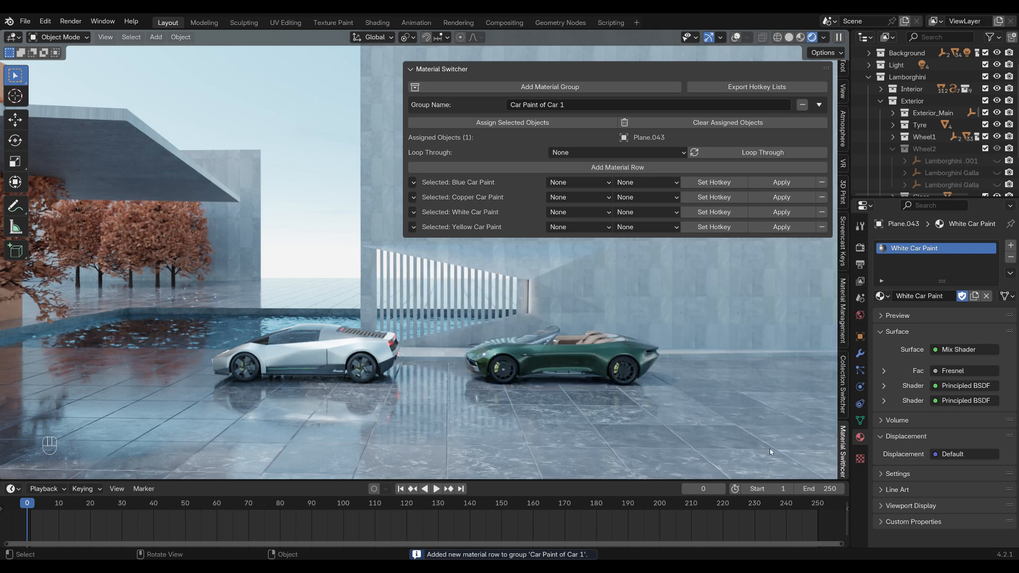
left_click(782, 228)
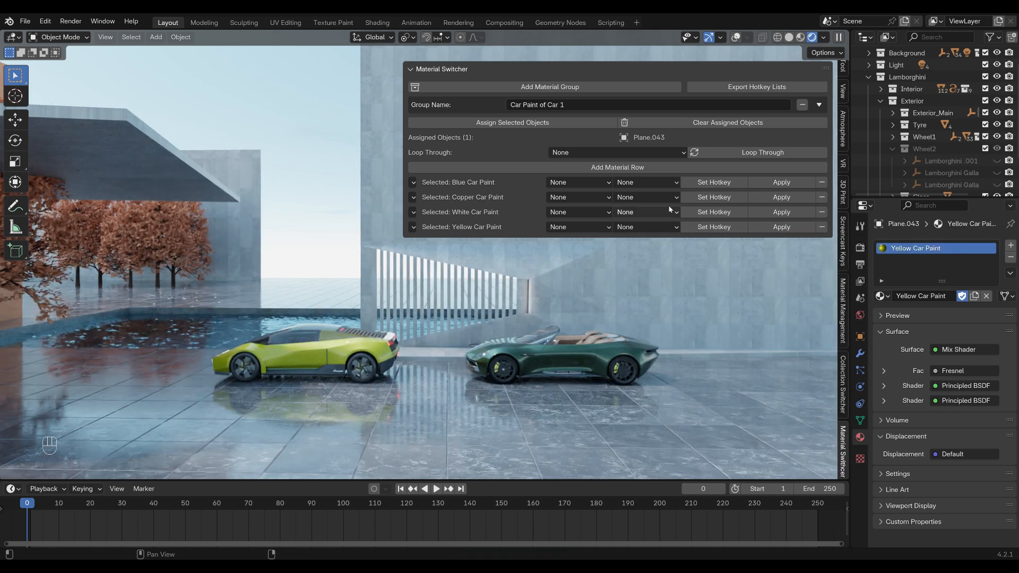
Step: Loop through the group's car paints and try to set its Loop Through hotkey to Y
left_click(729, 153)
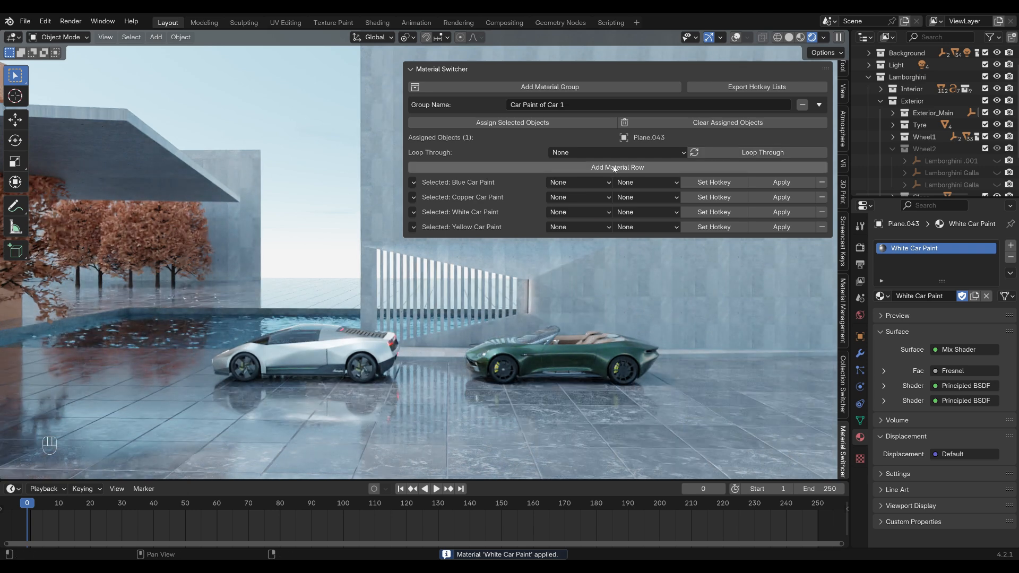
left_click(611, 153)
left_click(601, 194)
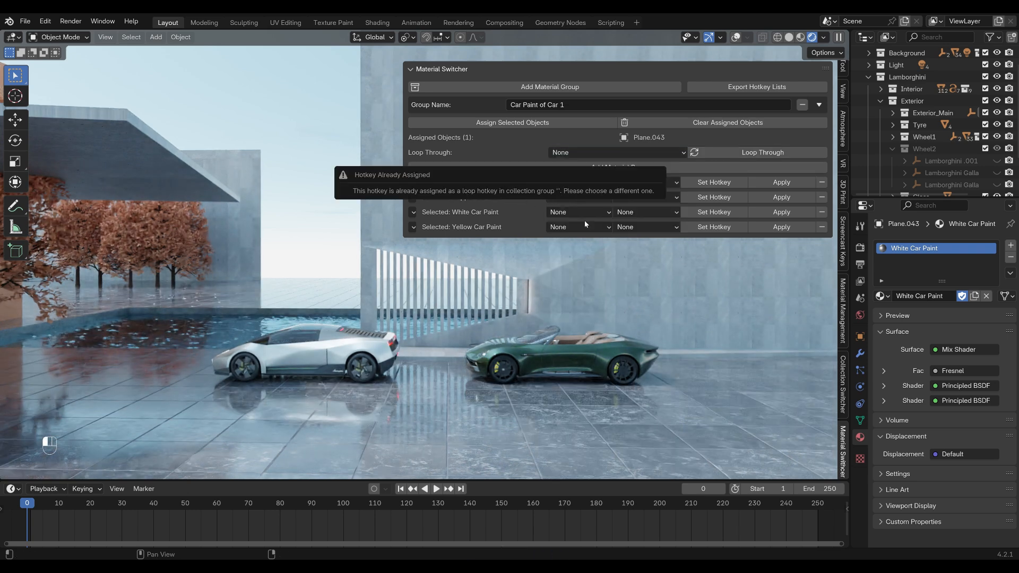
Step: Check the loop hotkey used by the Wheels collection group and set the car paint group's Loop Through hotkey to U
left_click(843, 384)
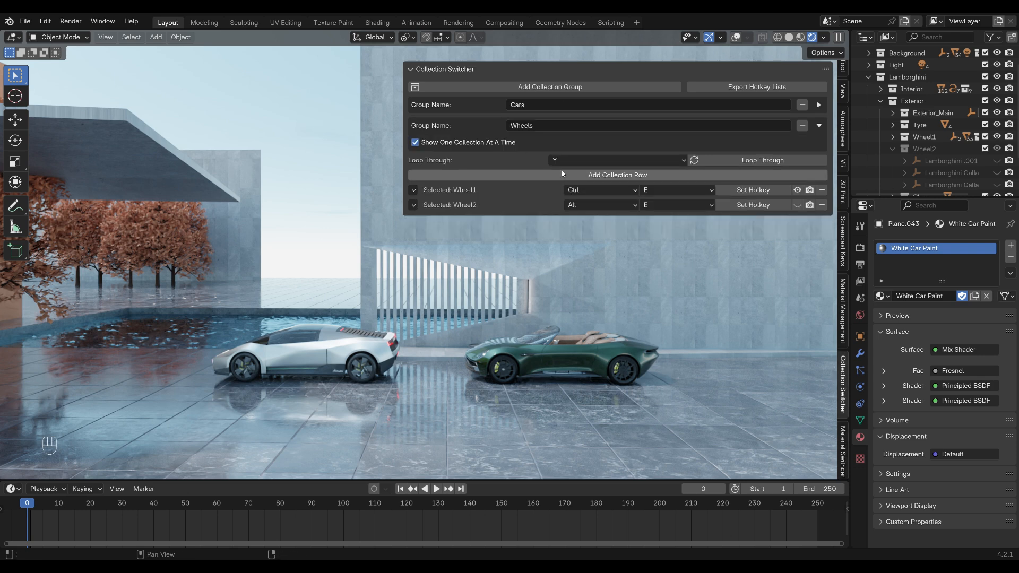
left_click(845, 446)
left_click(596, 153)
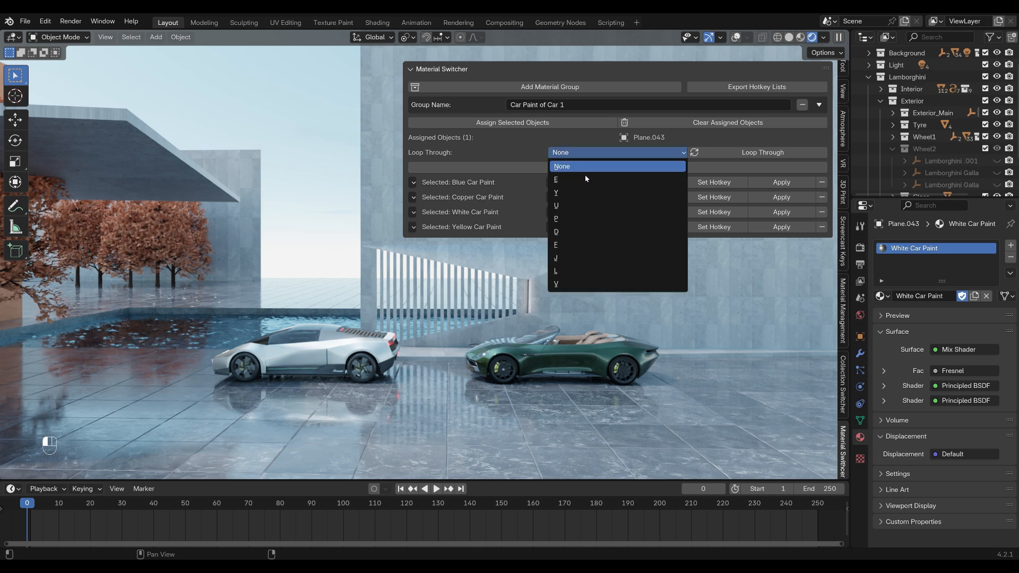
left_click(579, 206)
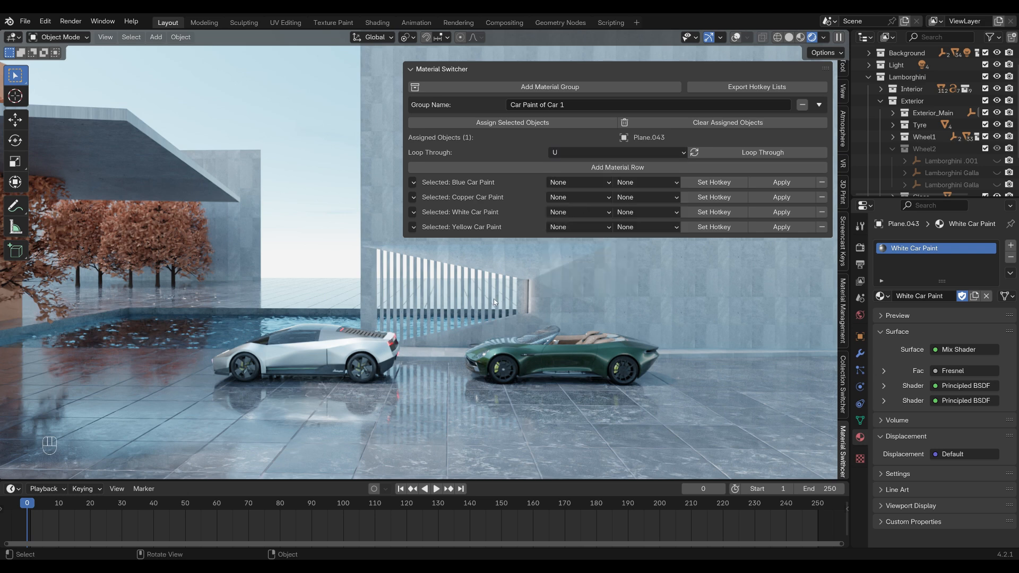
Step: Test the U loop hotkey by cycling the Lamborghini through all four car paints
key("u")
key("u")
key("u")
key("u")
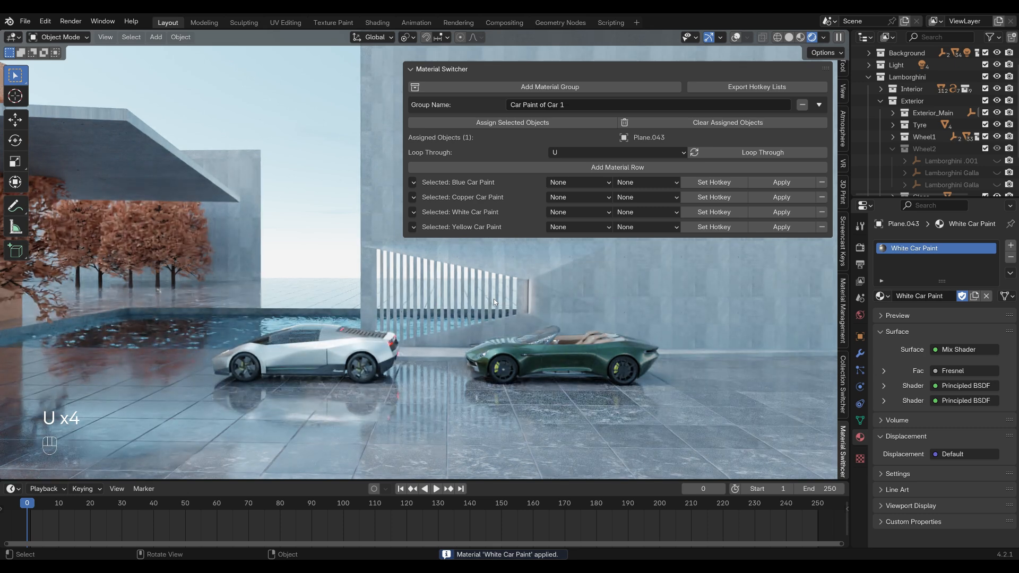
Step: Try Ctrl + D as the Blue Car Paint row's hotkey, and set it to Ctrl + F instead
left_click(606, 184)
left_click(557, 225)
left_click(647, 183)
left_click(638, 222)
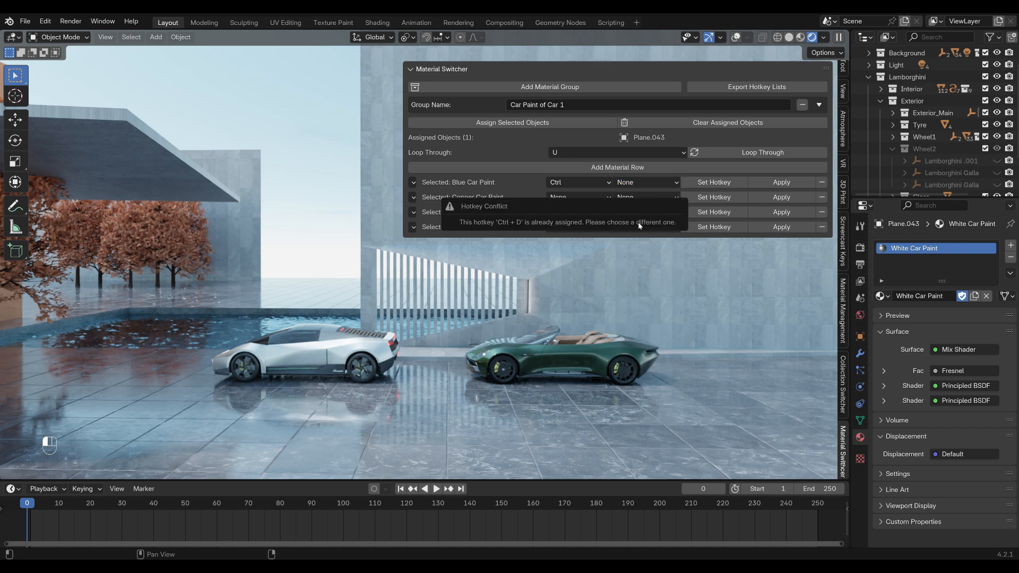
left_click(620, 182)
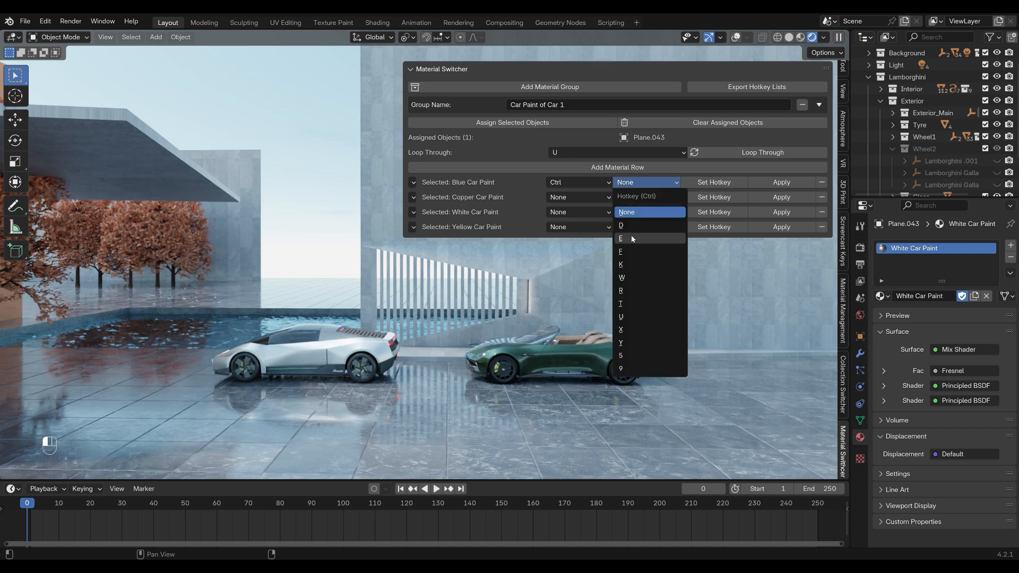
left_click(632, 250)
left_click(714, 182)
Step: Set the Copper Car Paint row's hotkey to Ctrl + K
left_click(584, 197)
left_click(592, 242)
left_click(647, 197)
left_click(643, 279)
left_click(696, 198)
Step: Set the White Car Paint row's hotkey to Ctrl + W
left_click(591, 213)
left_click(592, 256)
left_click(641, 213)
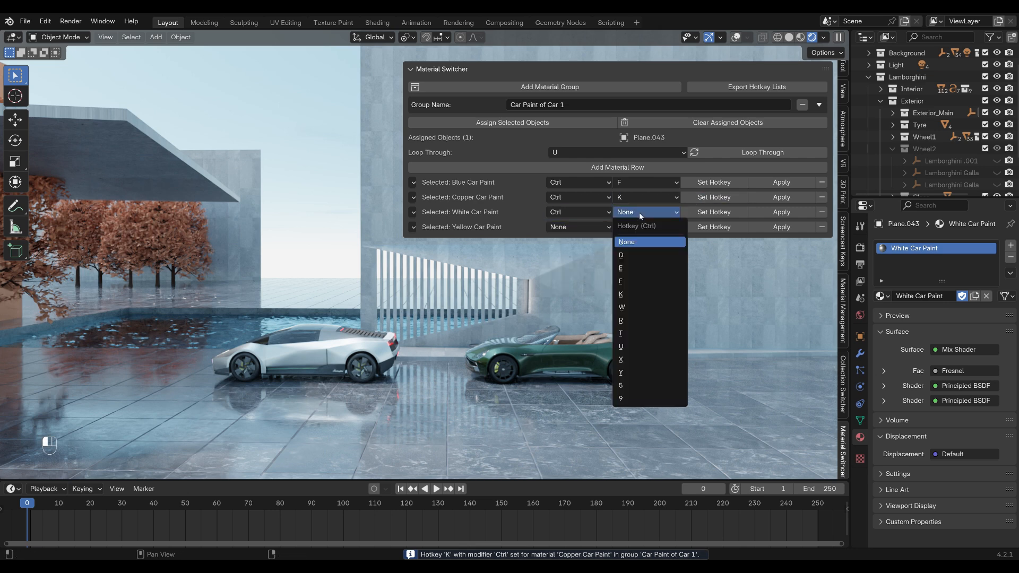
left_click(638, 307)
left_click(714, 212)
Step: Set the Yellow Car Paint row's hotkey to Ctrl + R
left_click(578, 226)
left_click(583, 271)
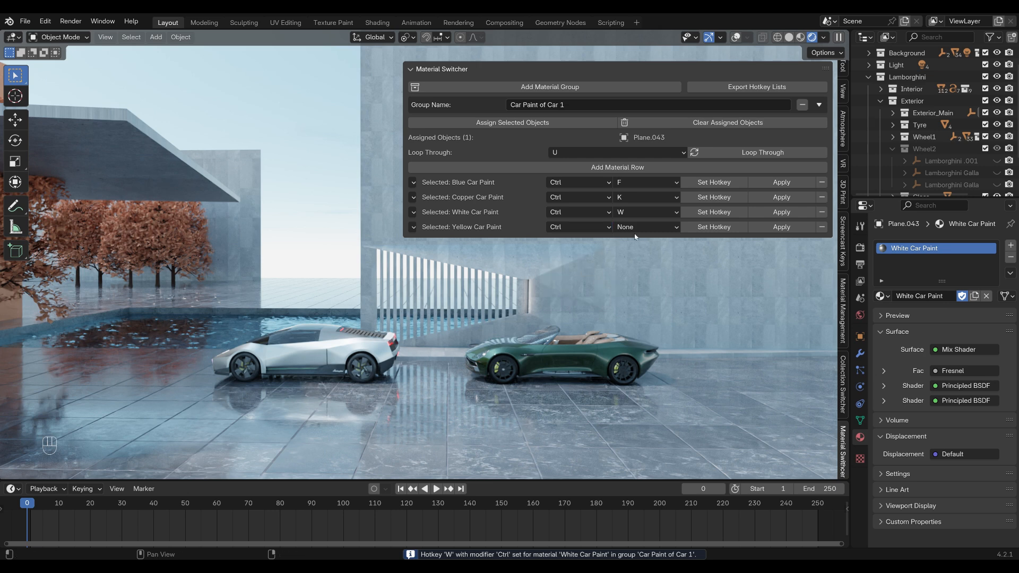
left_click(644, 227)
left_click(637, 335)
left_click(714, 227)
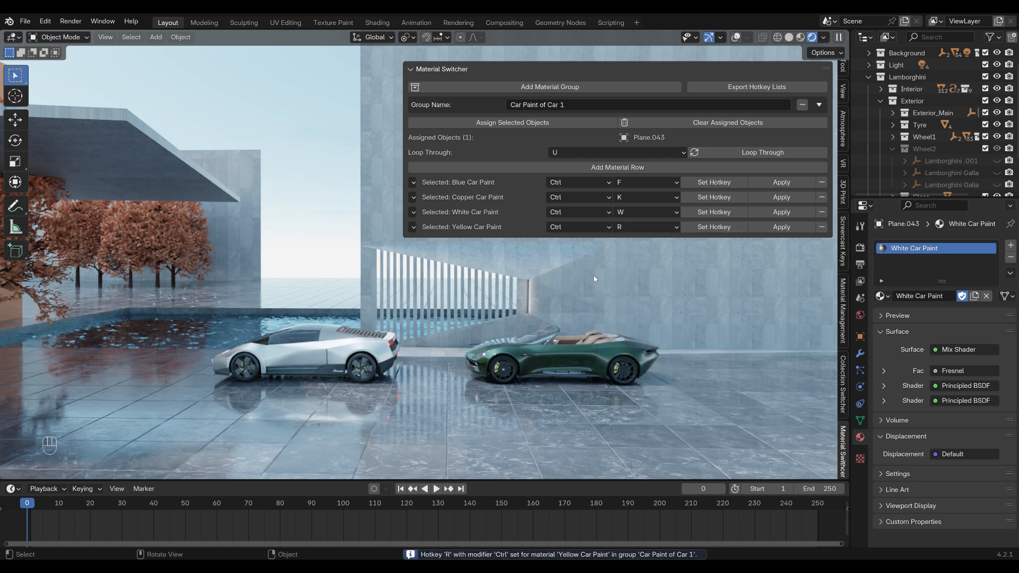
Step: Test the four paint hotkeys in turn: Ctrl + F, Ctrl + K, Ctrl + W and Ctrl + R
key("ctrl+f")
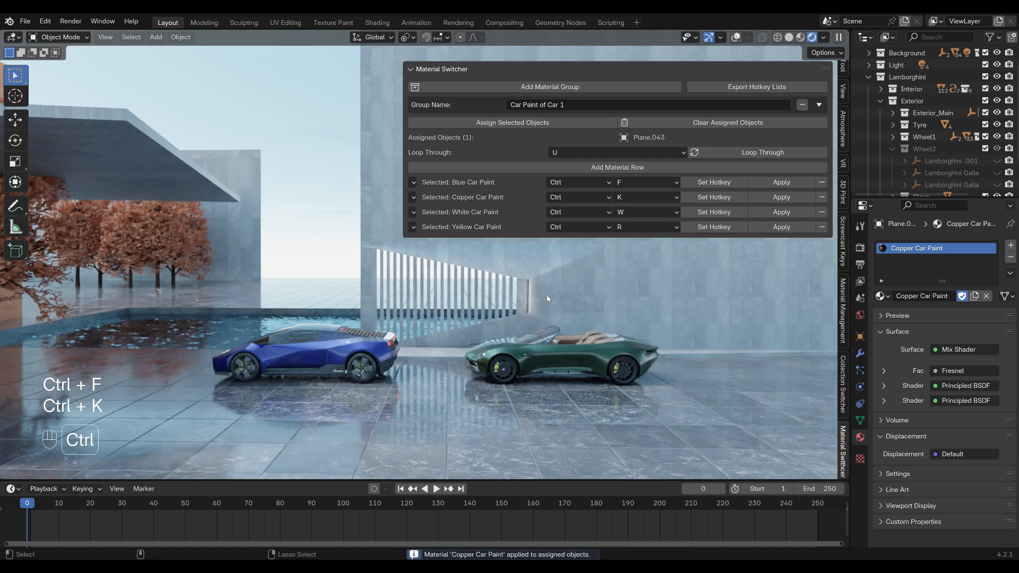
key("ctrl+k")
key("ctrl+w")
key("ctrl+r")
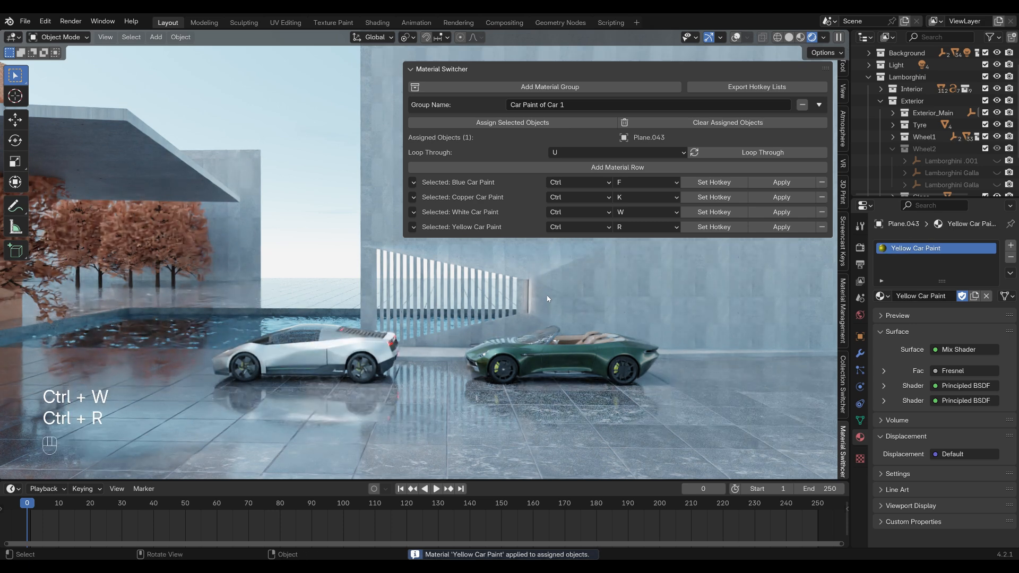
Step: Delete the Yellow Car Paint row from the Car Paint of Car 1 group and add it again as a new material row
left_click(822, 228)
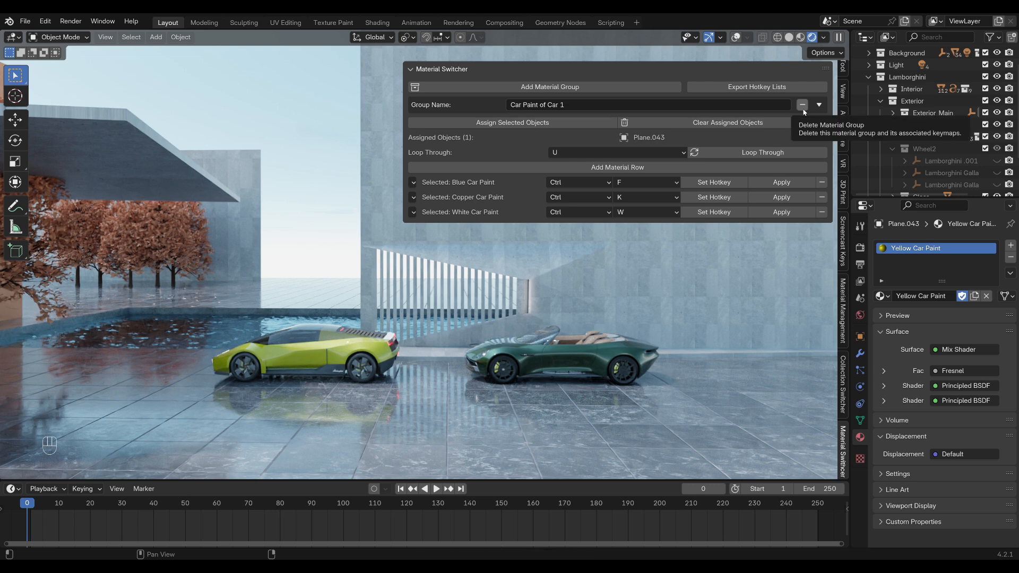
left_click(623, 168)
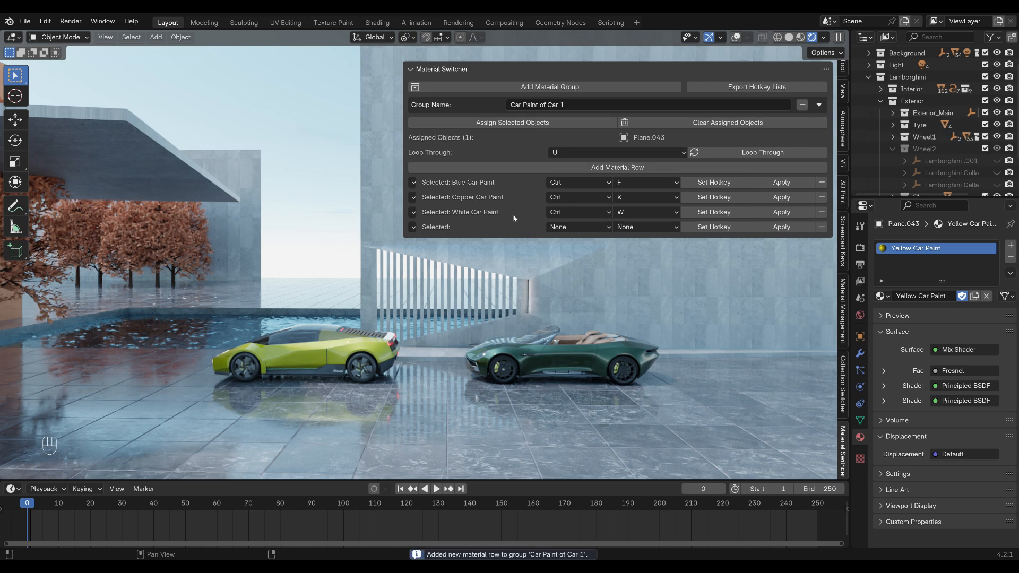
left_click(415, 229)
left_click(759, 452)
Step: Set the re-added Yellow Car Paint row's hotkey to Ctrl + R
left_click(578, 227)
left_click(576, 271)
left_click(645, 226)
left_click(643, 333)
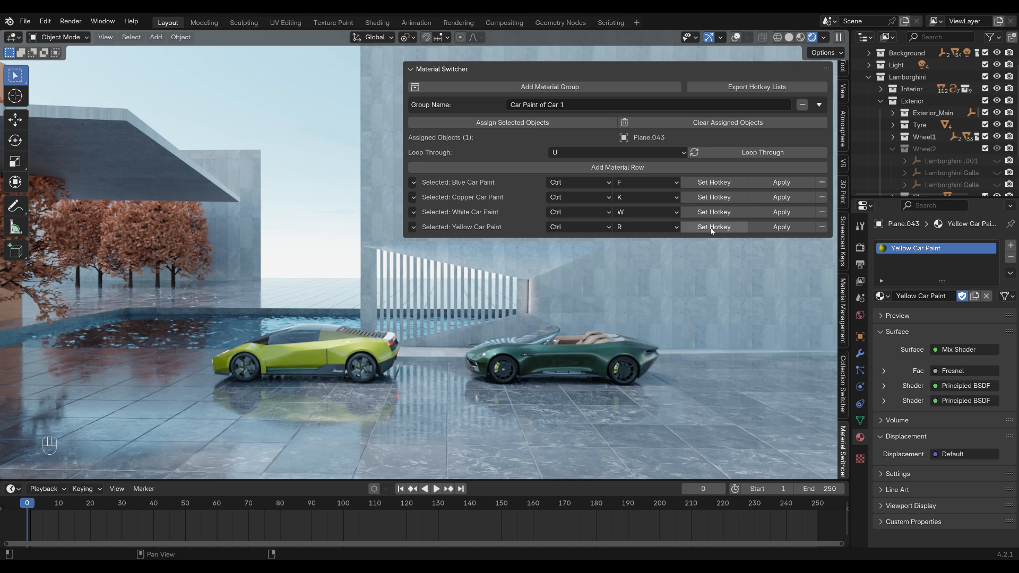
left_click(713, 228)
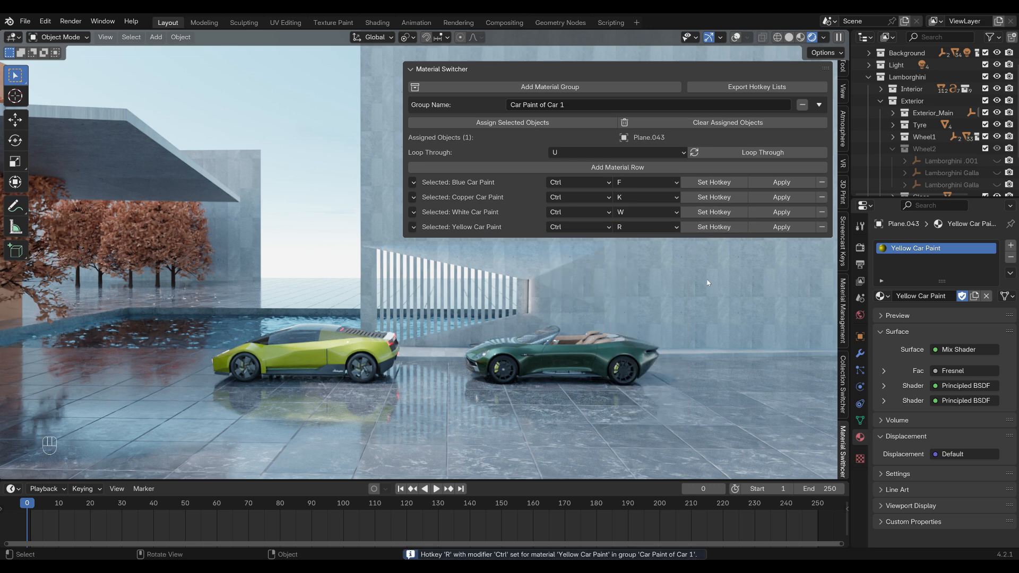
Step: Collapse the Car Paint of Car 1 group and add a second material group named Car Paint of Car 2
left_click(819, 106)
left_click(590, 94)
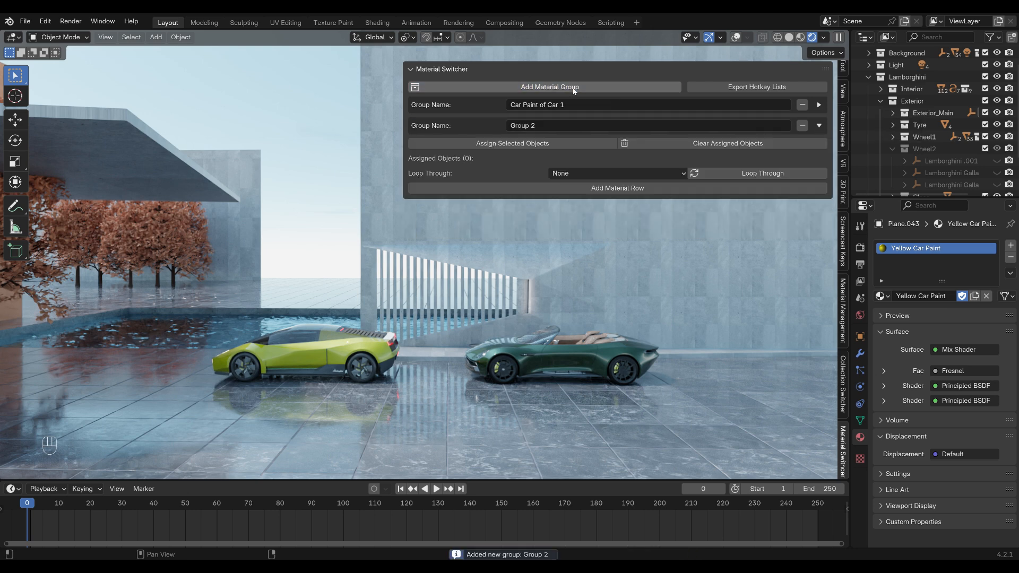
left_click(546, 127)
type("Car")
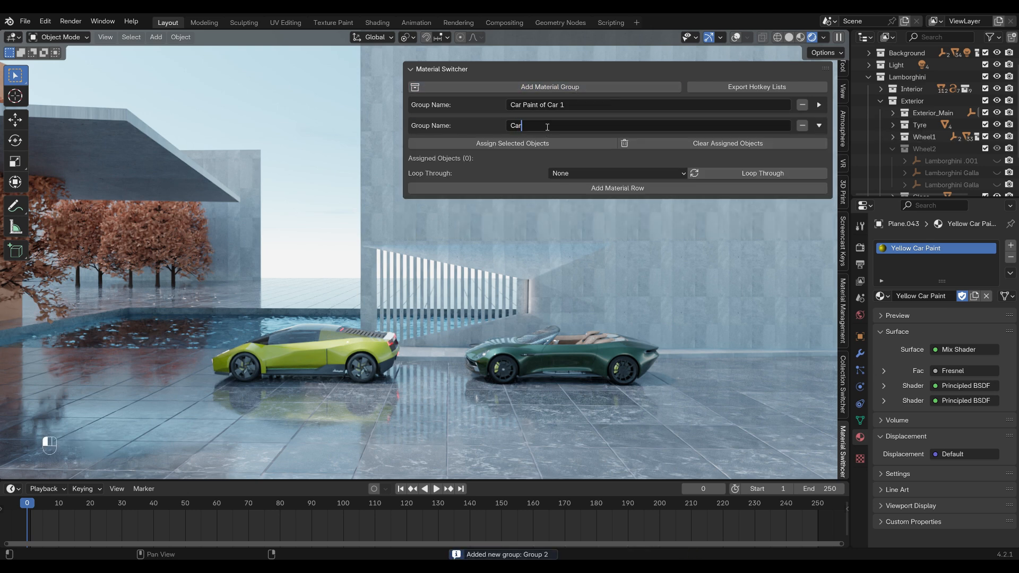
type(" Paint of Car 2")
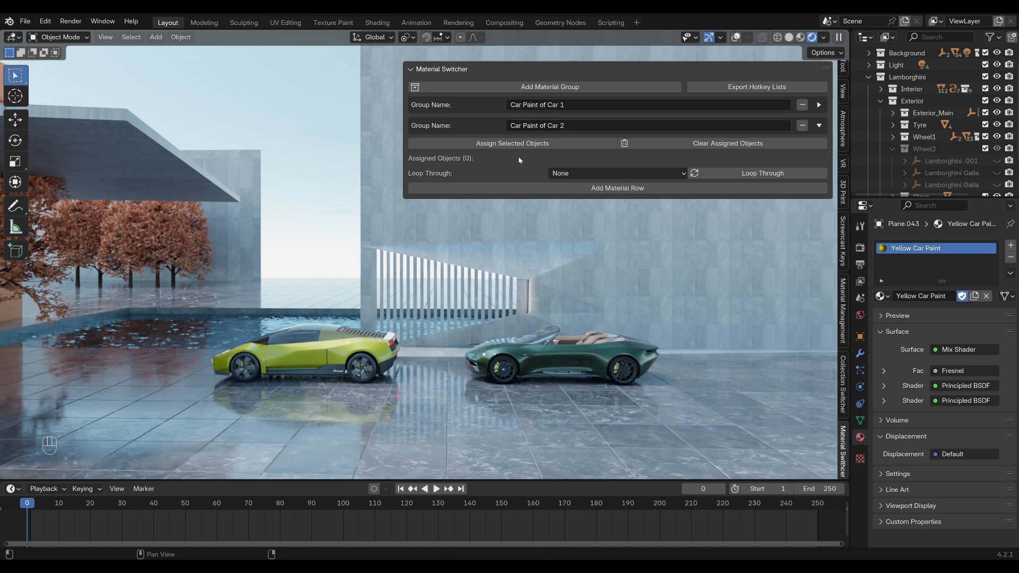
Step: Show the viewport overlays and assign the green convertible's body to the Car Paint of Car 2 group
key("shift+alt+z")
left_click(591, 359)
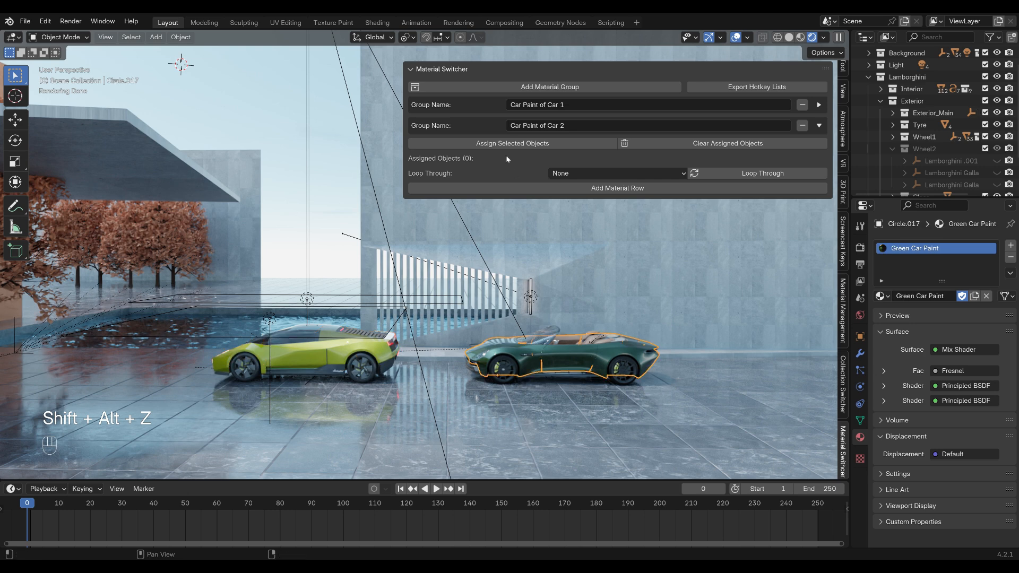
left_click(505, 144)
Step: Add a Black Car Paint row to the Car Paint of Car 2 group, apply it and hide the overlays
left_click(538, 189)
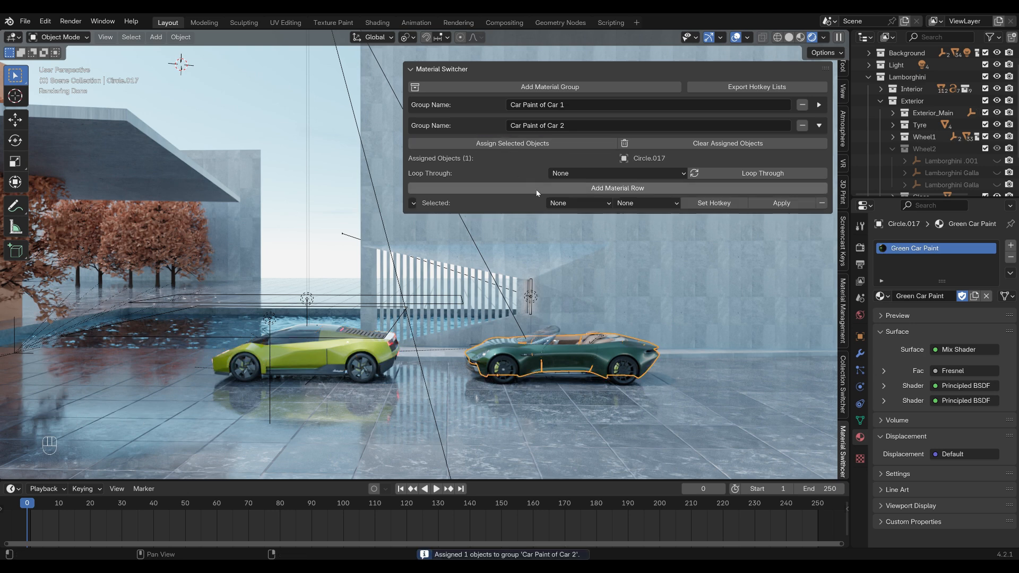
left_click(520, 203)
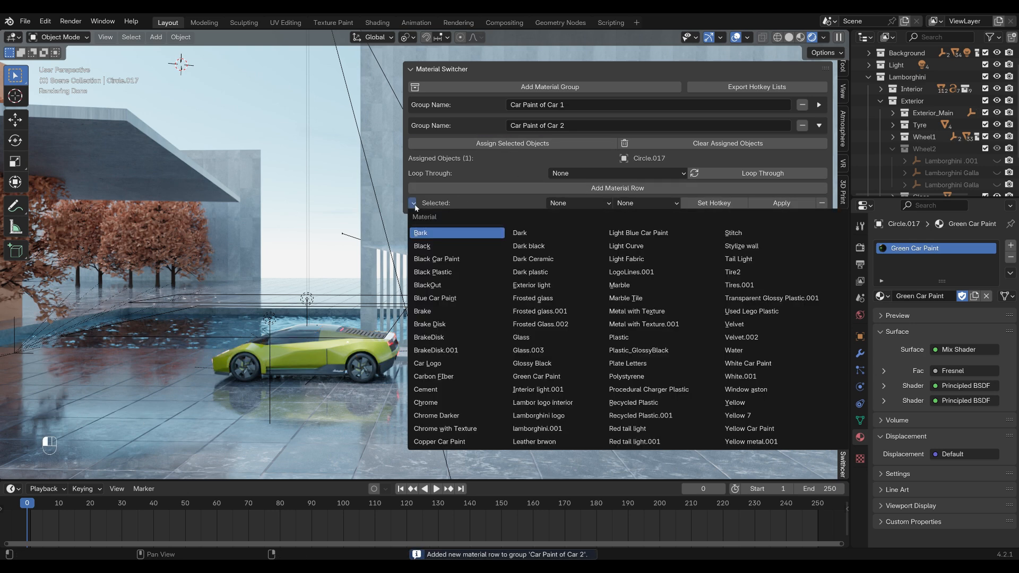
left_click(453, 260)
left_click(782, 203)
key("shift+alt+z")
Step: Add a Light Blue Car Paint row to the Car Paint of Car 2 group and apply it
left_click(601, 188)
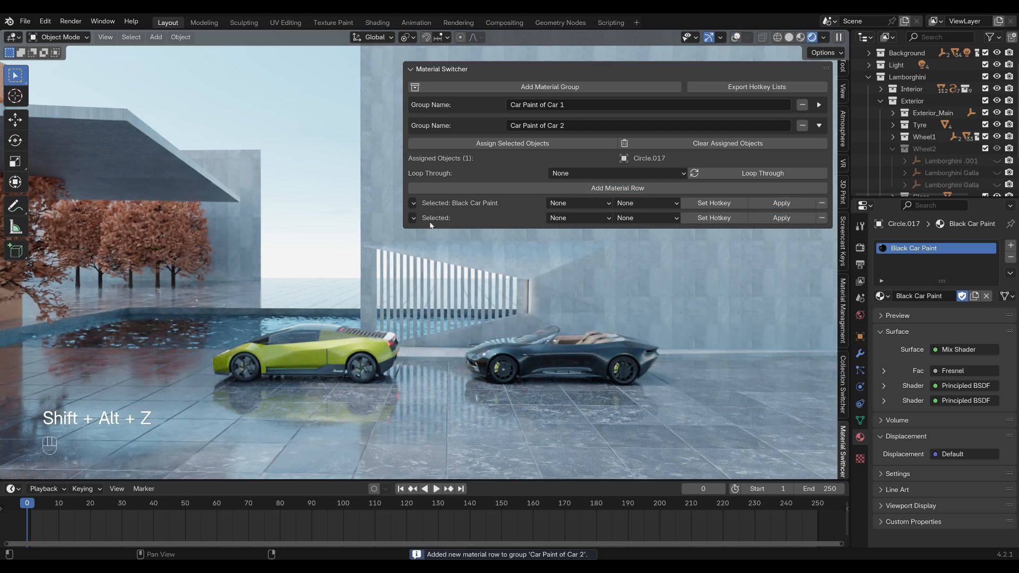
left_click(579, 217)
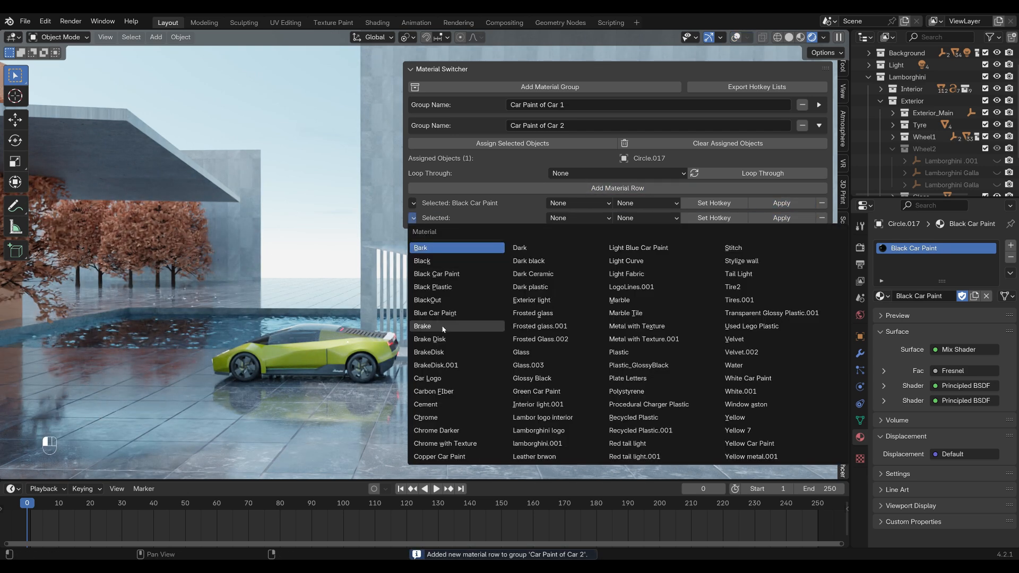
left_click(645, 249)
left_click(769, 219)
Step: Add a Copper Car Paint row to the Car Paint of Car 2 group and apply it
left_click(617, 187)
left_click(579, 232)
left_click(751, 257)
left_click(778, 233)
Step: Add a Green Car Paint row to the Car Paint of Car 2 group and apply it
left_click(636, 188)
left_click(578, 248)
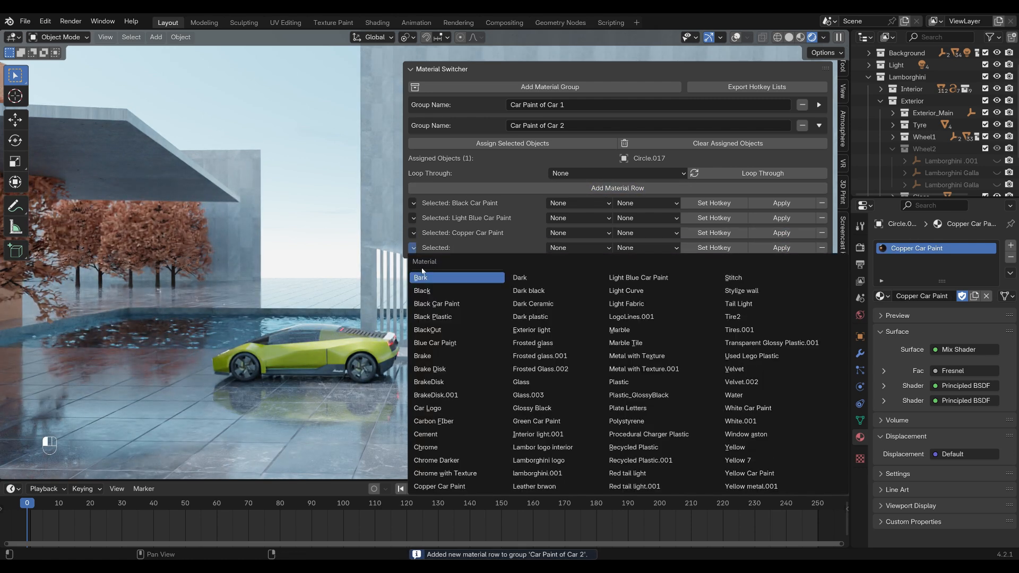
left_click(536, 421)
left_click(780, 248)
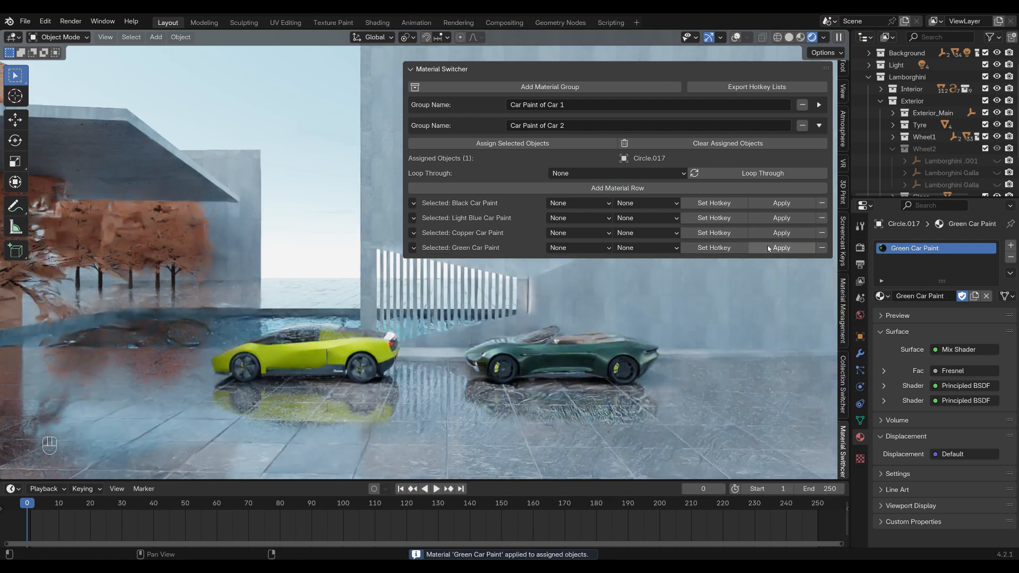
Step: Cycle through the second car's paints with the group's Loop Through function
left_click(744, 179)
left_click(745, 178)
left_click(745, 177)
left_click(746, 177)
left_click(745, 177)
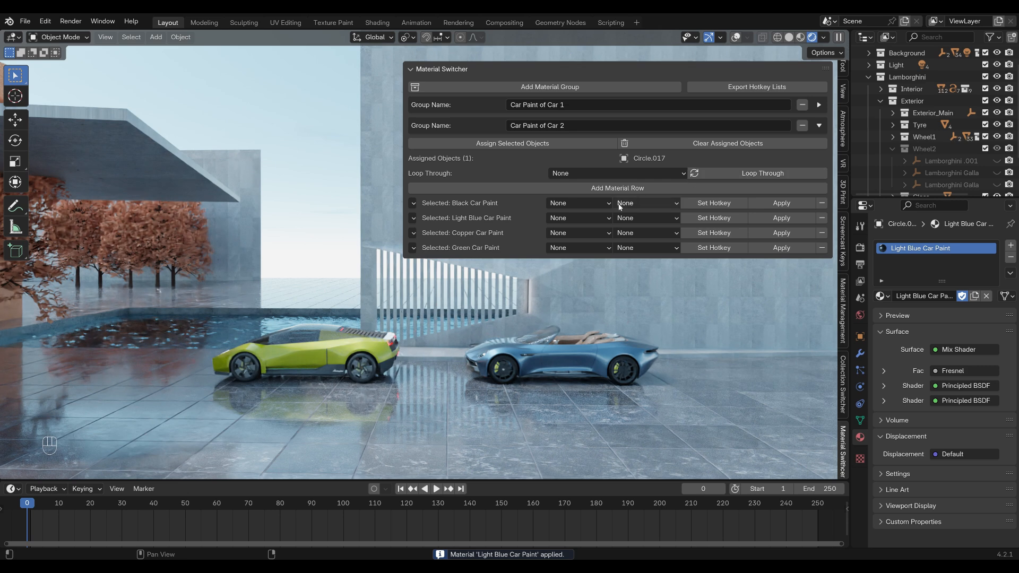
Step: Set the Black Car Paint row's hotkey to Alt + F after trying Alt + C
left_click(579, 203)
left_click(579, 258)
left_click(640, 203)
left_click(635, 247)
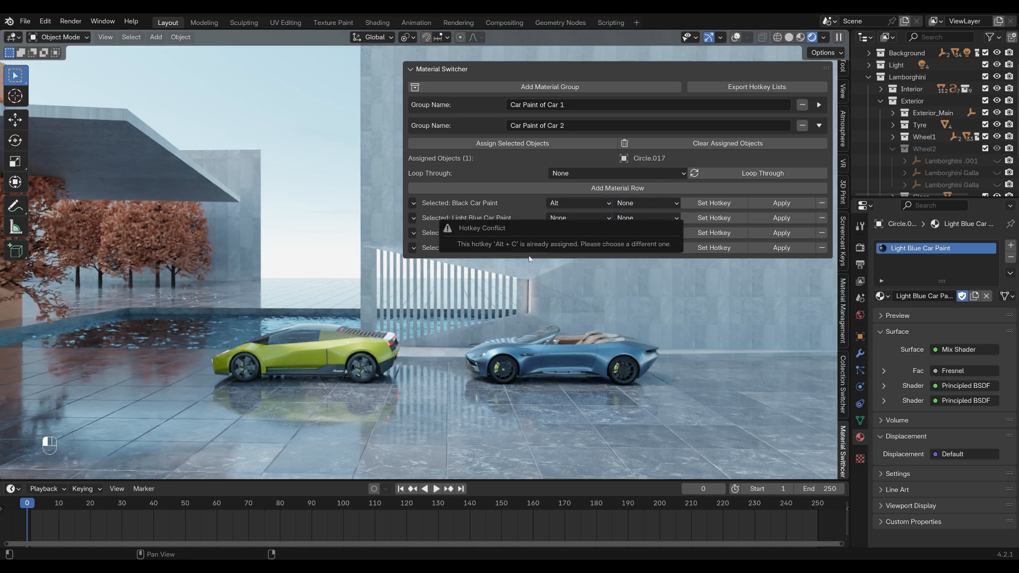
left_click(639, 203)
left_click(639, 259)
left_click(645, 204)
left_click(630, 271)
left_click(714, 203)
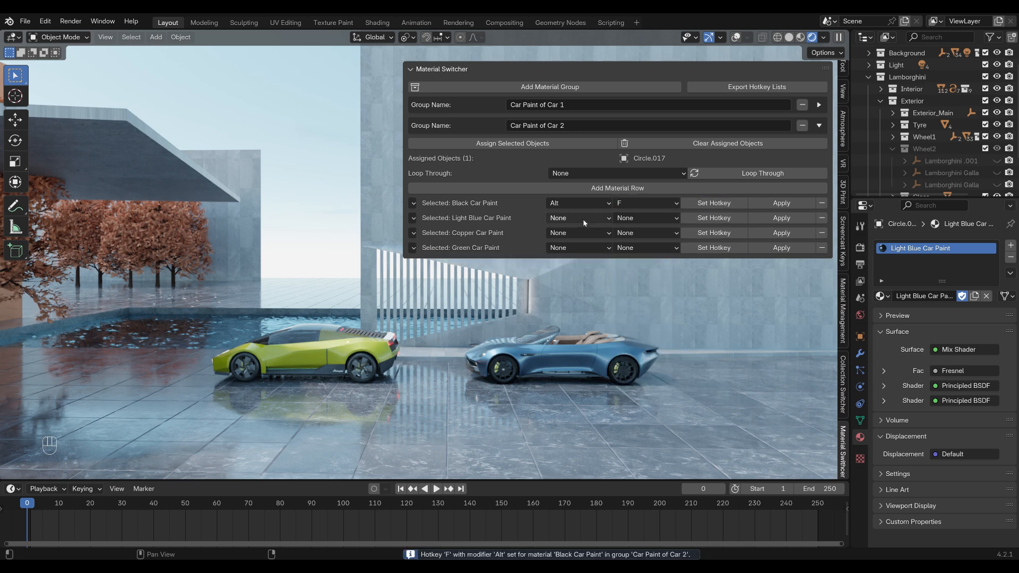
Step: Set the Light Blue Car Paint row's hotkey to Alt + J
left_click(579, 219)
left_click(567, 274)
left_click(646, 218)
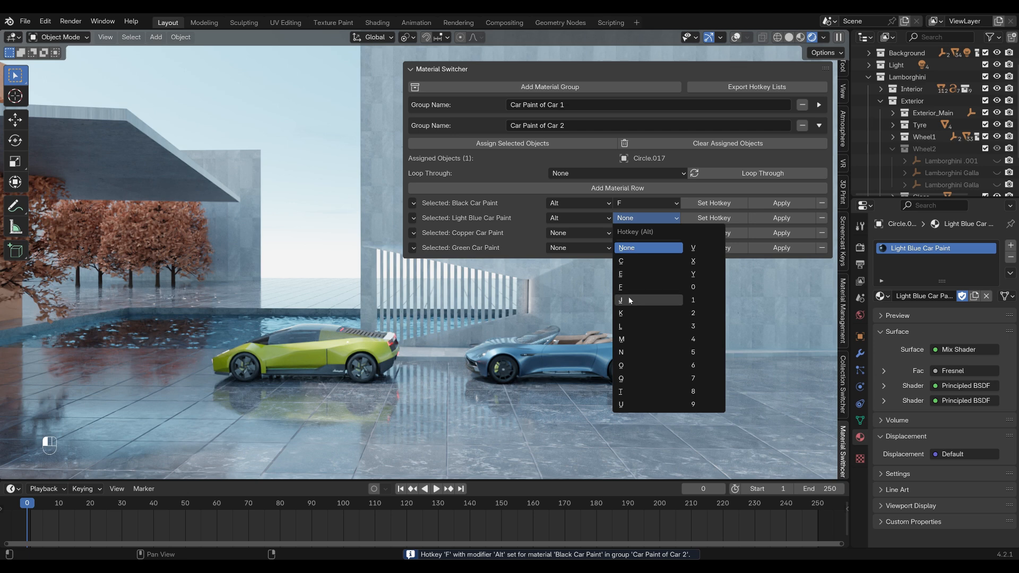
left_click(629, 299)
left_click(714, 217)
Step: Set the second car's Copper Car Paint row hotkey to Alt + K
left_click(584, 233)
left_click(573, 289)
left_click(645, 233)
left_click(631, 313)
left_click(714, 233)
Step: Set the Green Car Paint row's hotkey to Alt + L
left_click(597, 248)
left_click(581, 299)
left_click(671, 248)
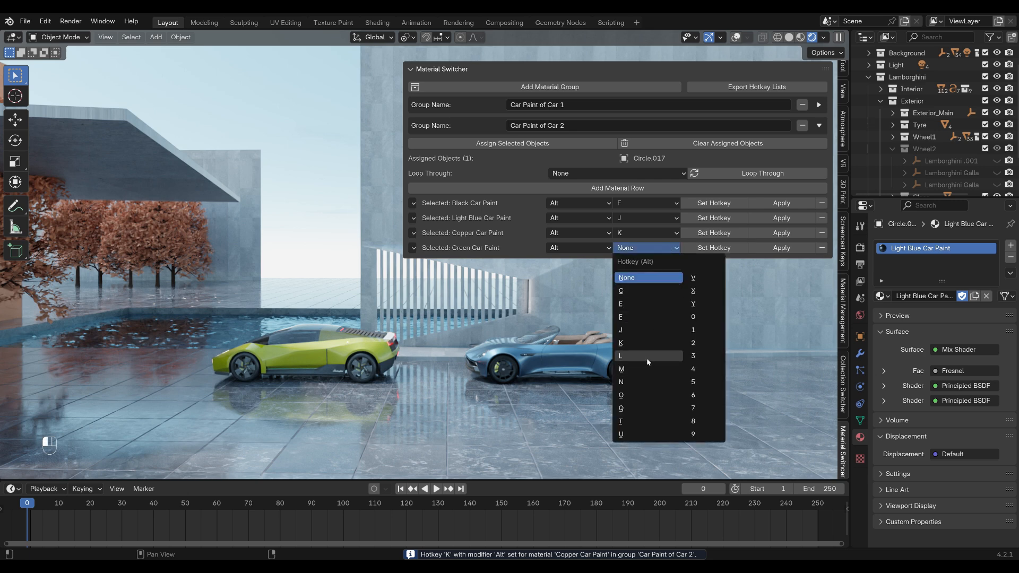
left_click(647, 356)
left_click(711, 248)
Step: Test the second car's four paint hotkeys in turn: Alt + F, Alt + J, Alt + K and Alt + L
key("alt+f")
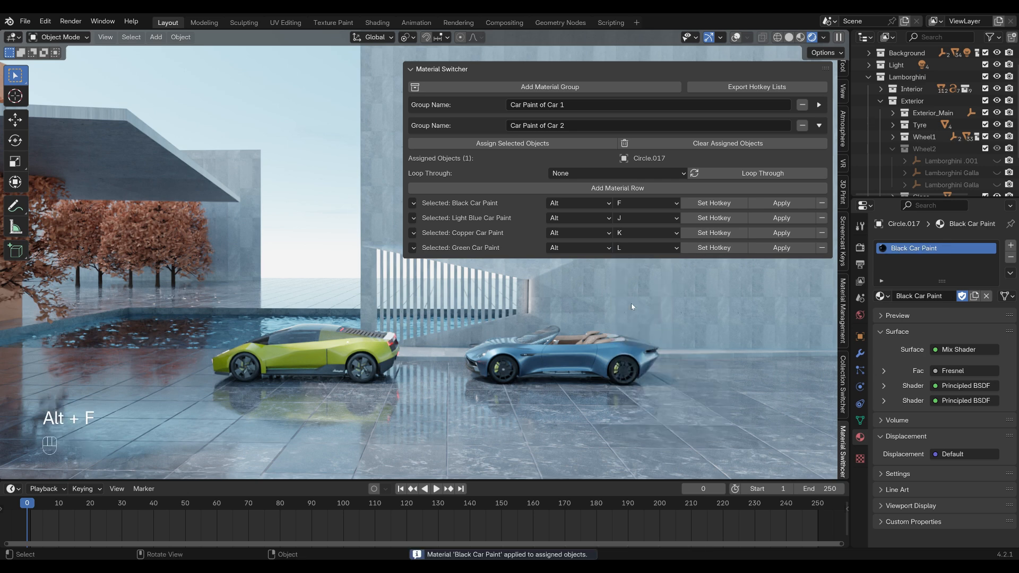
key("alt+j")
key("alt+k")
key("alt+l")
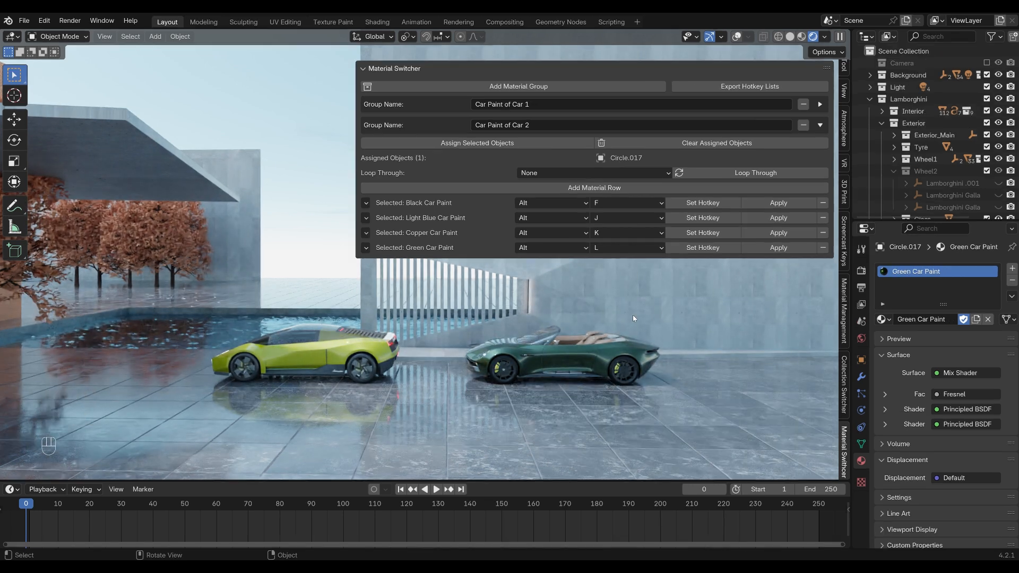
Step: Set the Car Paint of Car 2 group's loop hotkey to P and cycle through its paints with it
left_click(609, 174)
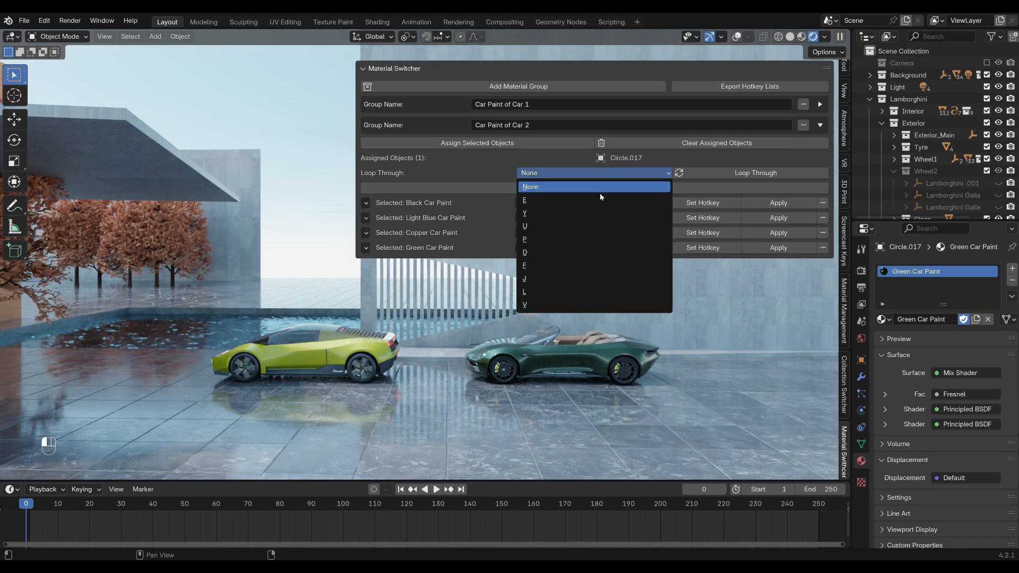
left_click(580, 240)
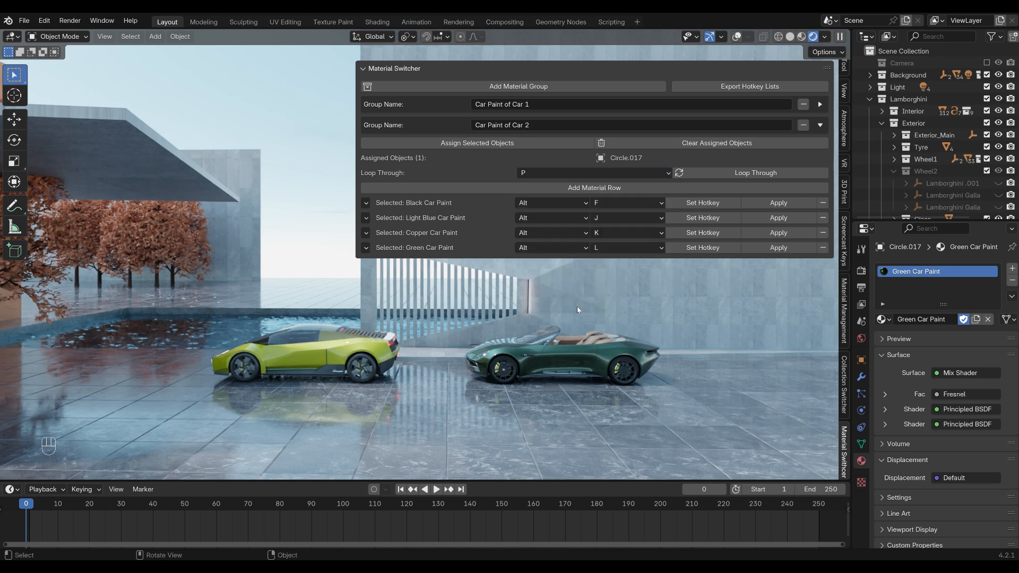
key("p")
key("p")
key("p")
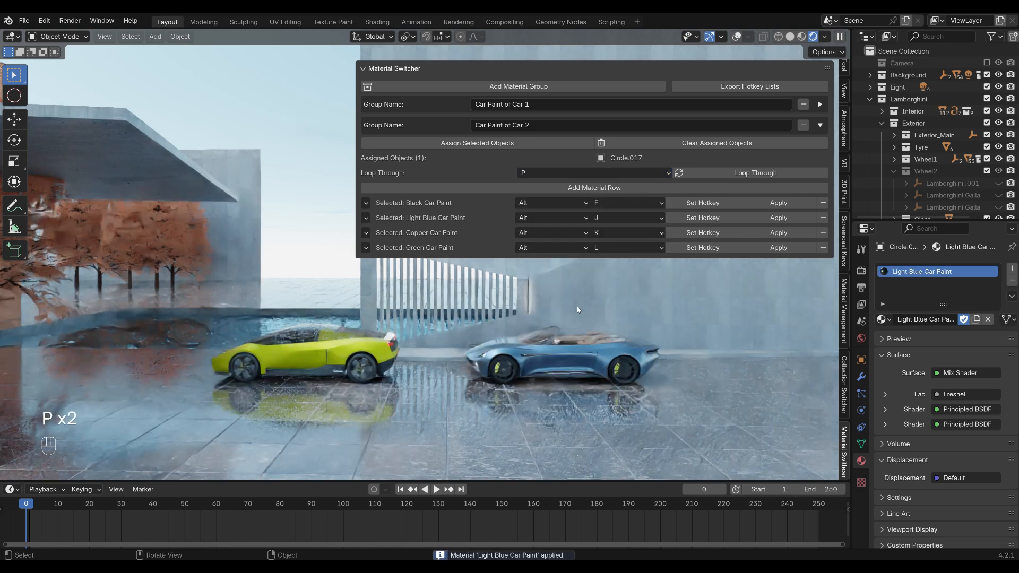
key("p")
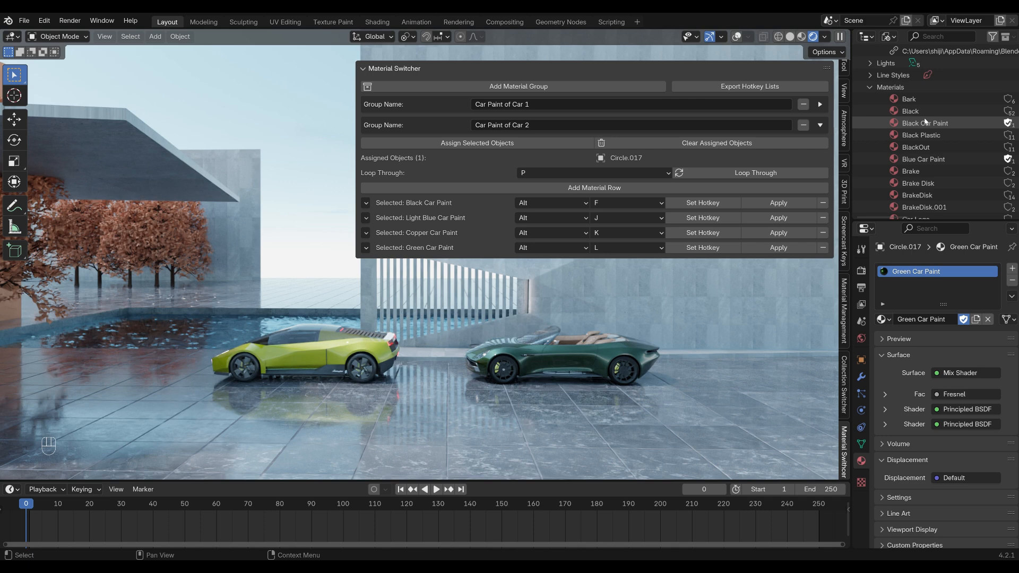
Step: Delete the Black Car Paint material from the file's materials and try to apply its row in the Car Paint of Car 2 group
left_click(924, 124)
right_click(924, 124)
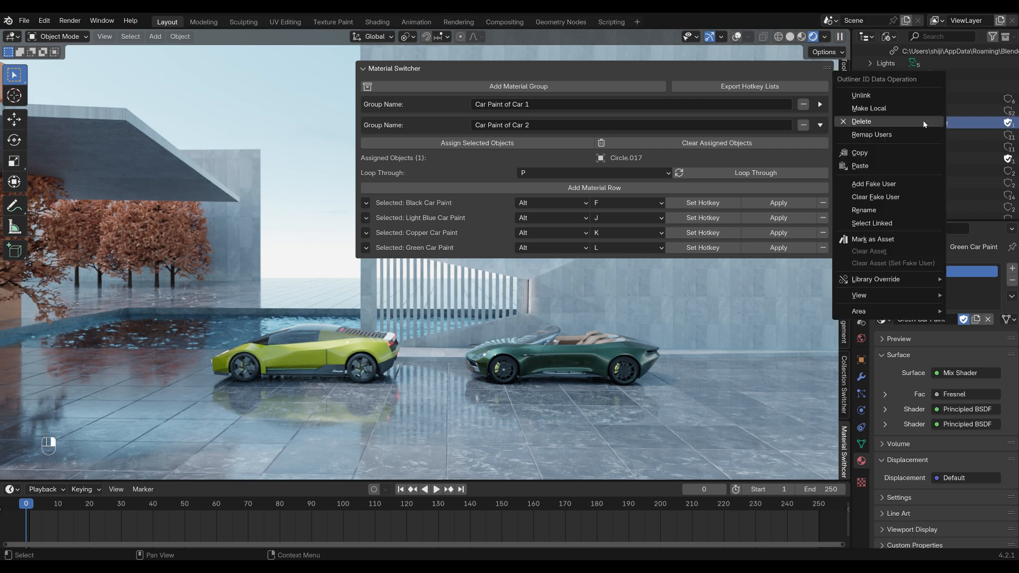
left_click(924, 122)
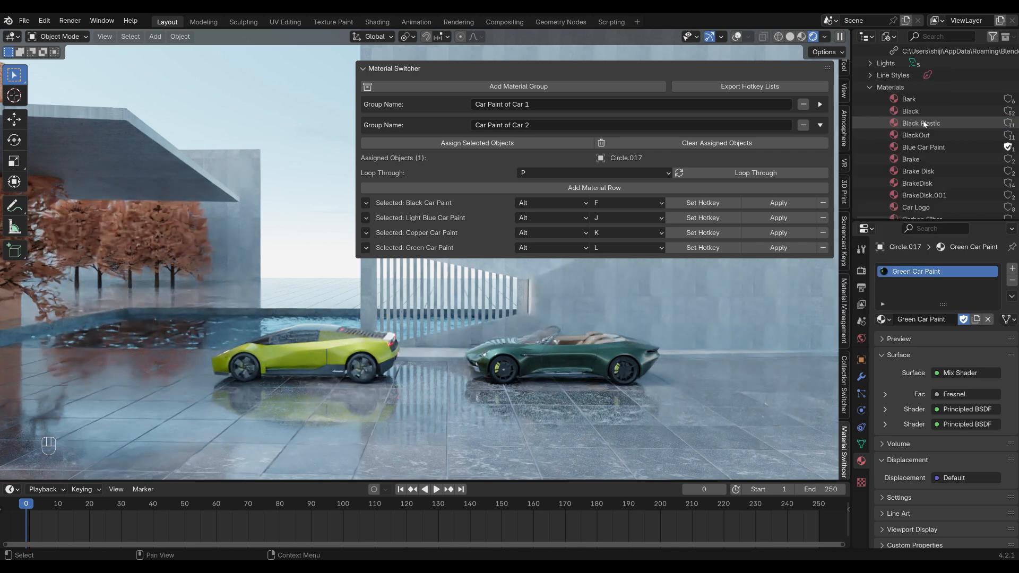
left_click(775, 205)
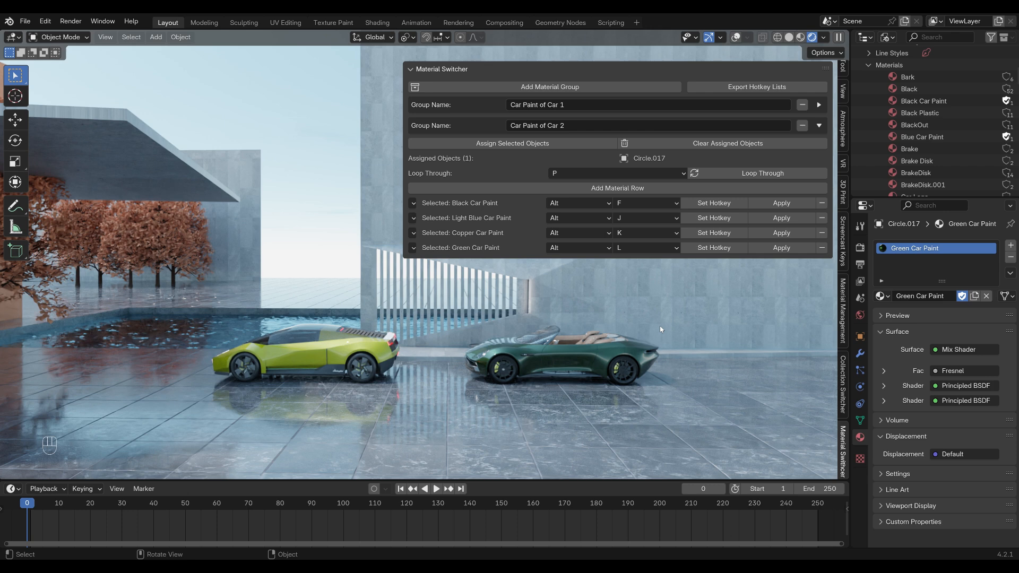
Step: Export the Material Switcher's hotkey lists
left_click(746, 93)
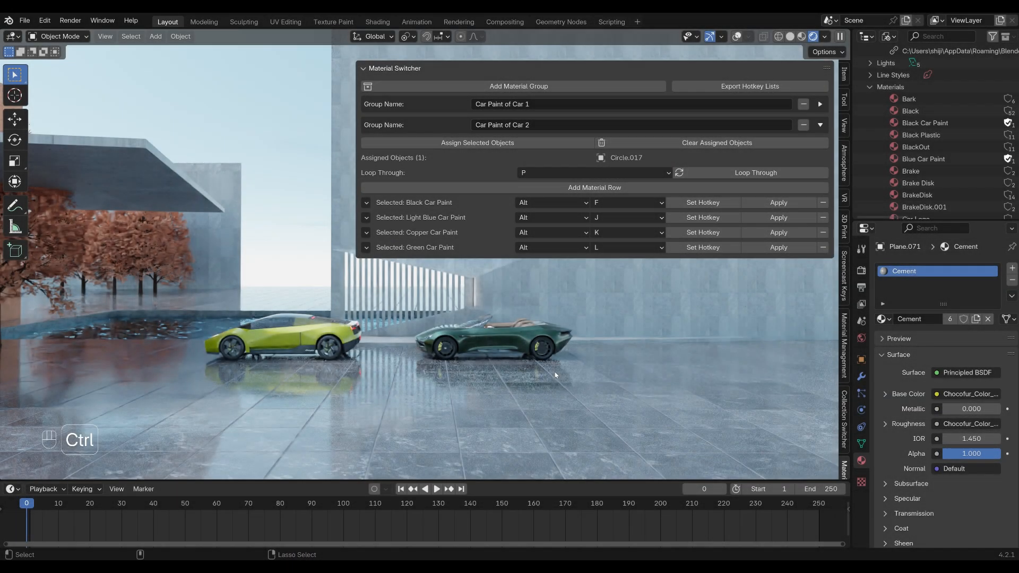
Step: Maximize the 3D viewport, hide the sidebar and frame the yellow car up close
key("ctrl+space")
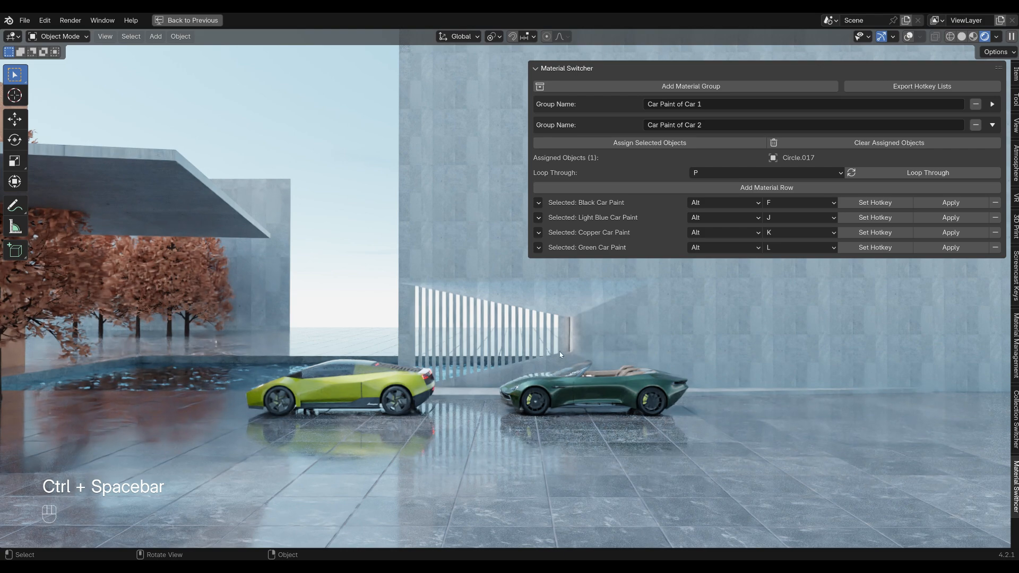
key("n")
middle_click_drag(474, 364, 489, 289, "shift")
scroll(548, 297, "up", 3)
Step: Hide the second car with the Alt + C hotkey and test the loop hotkey Y
key("alt+c")
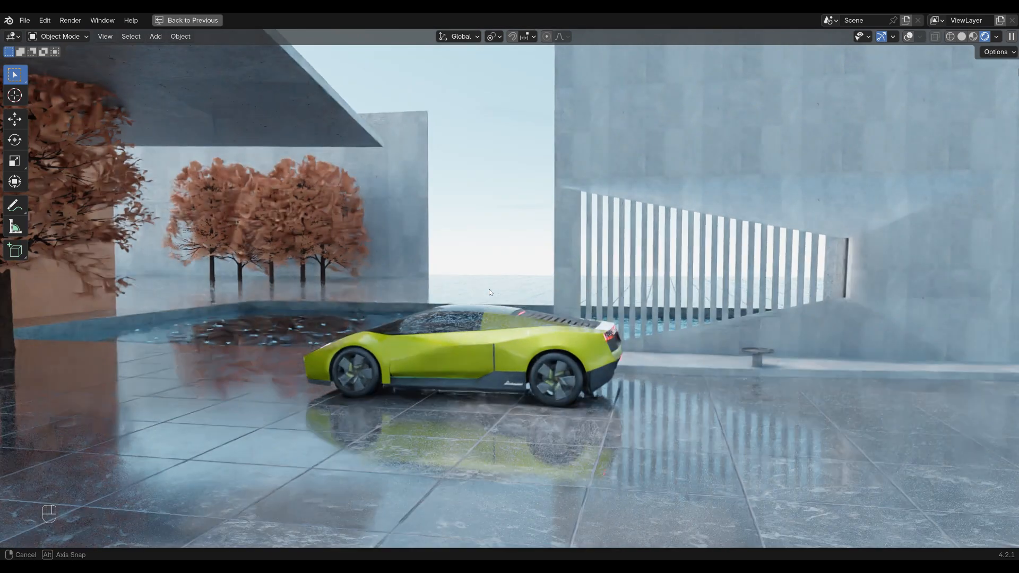
key("y")
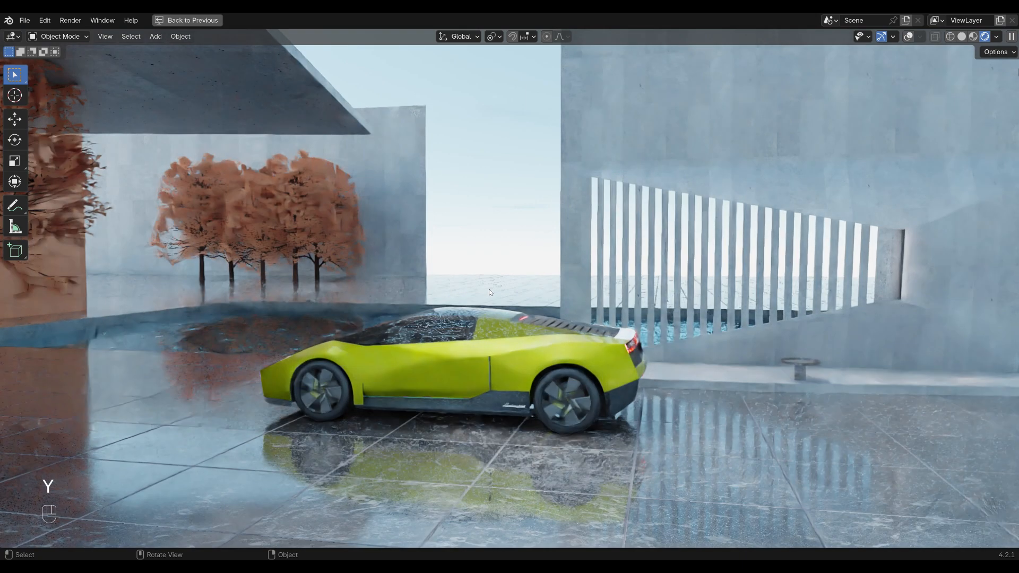
mouse_move(489, 289)
middle_mouse_down()
mouse_move(507, 285)
mouse_move(483, 289)
middle_mouse_up()
Step: Cycle through all four of the first car's paints with the loop hotkey U, ending on yellow
key("u")
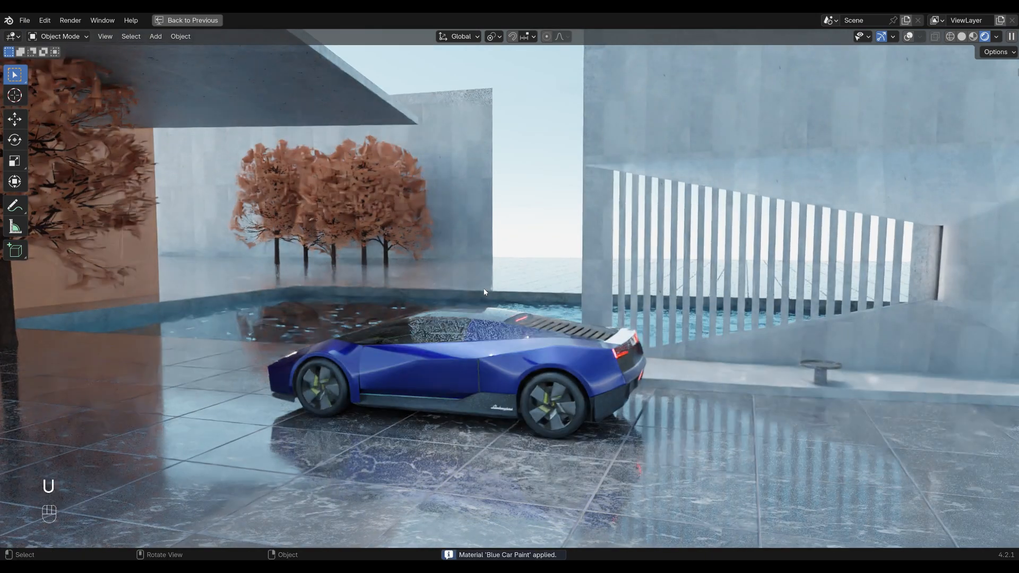
key("u")
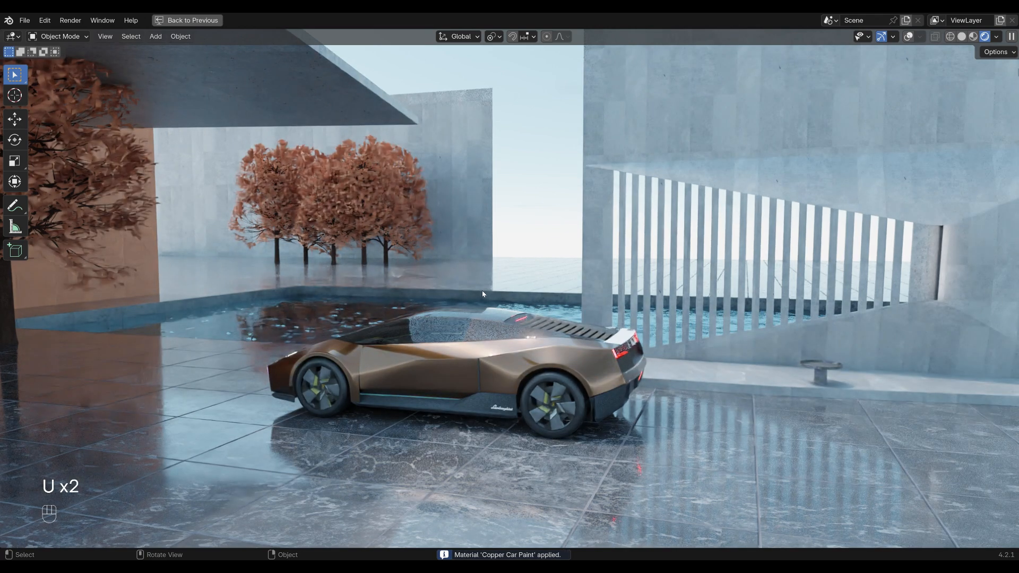
key("u")
middle_click_drag(483, 290, 508, 287)
key("u")
Step: Bring back the second car with Alt + C and cycle through its paints with the loop hotkey P, ending on black
key("alt+c")
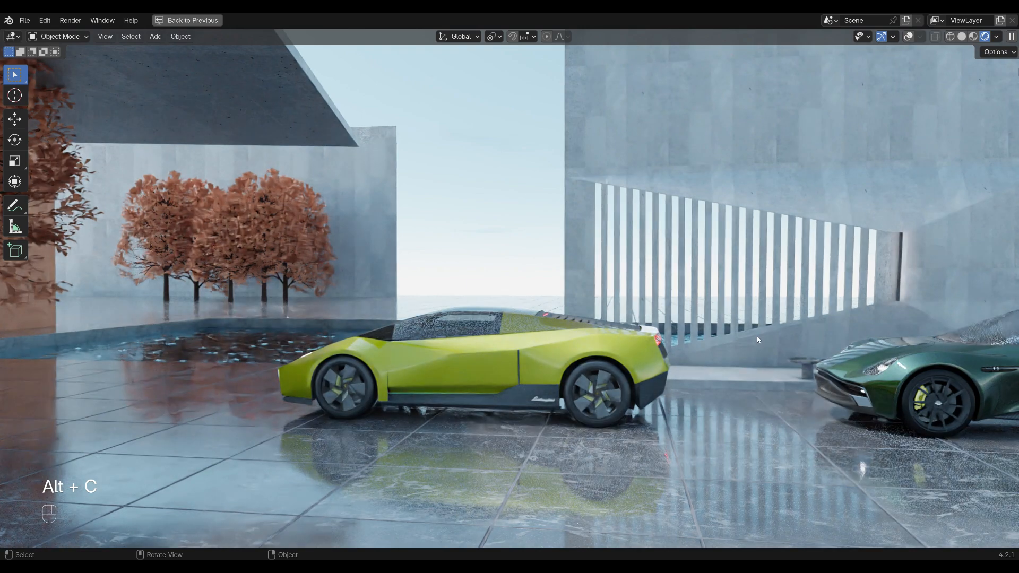
middle_click_drag(743, 330, 433, 321, "shift")
middle_click_drag(557, 322, 577, 323)
mouse_move(657, 327)
middle_mouse_down("shift")
mouse_move(574, 324)
mouse_move(588, 314)
mouse_move(555, 322)
mouse_move(593, 321)
mouse_move(554, 327)
middle_mouse_up("shift")
key("p")
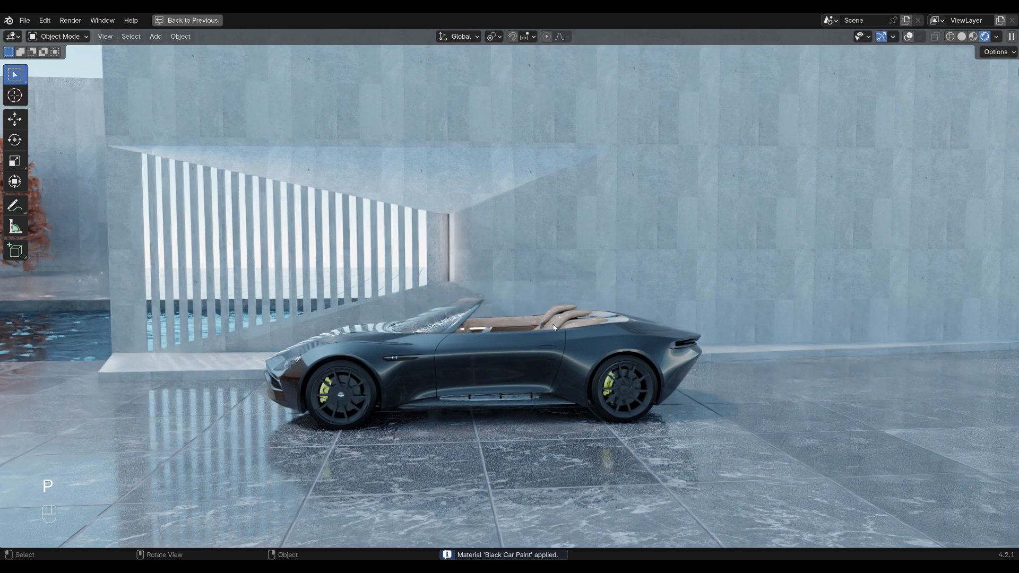
key("p")
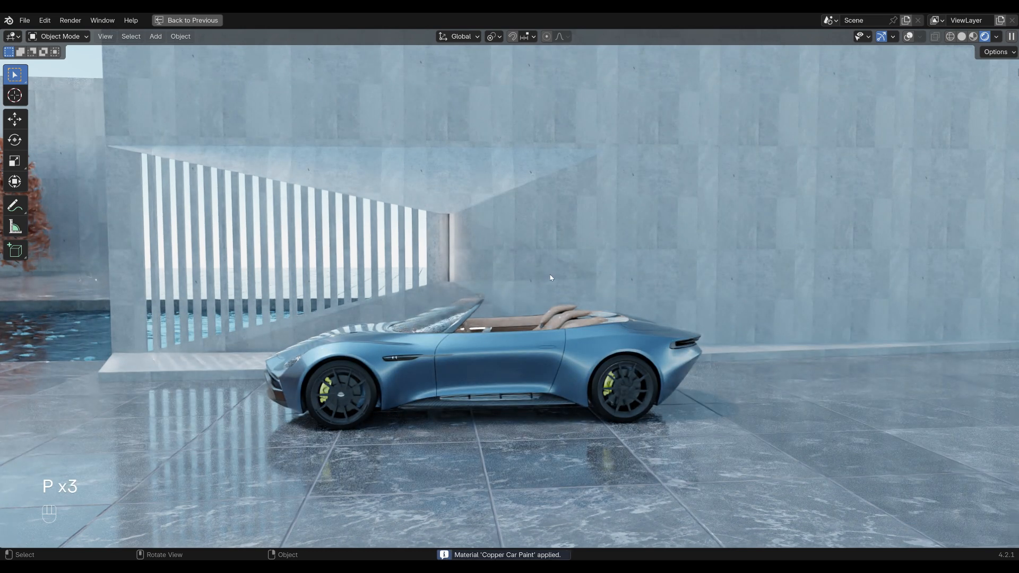
key("p")
key("p")
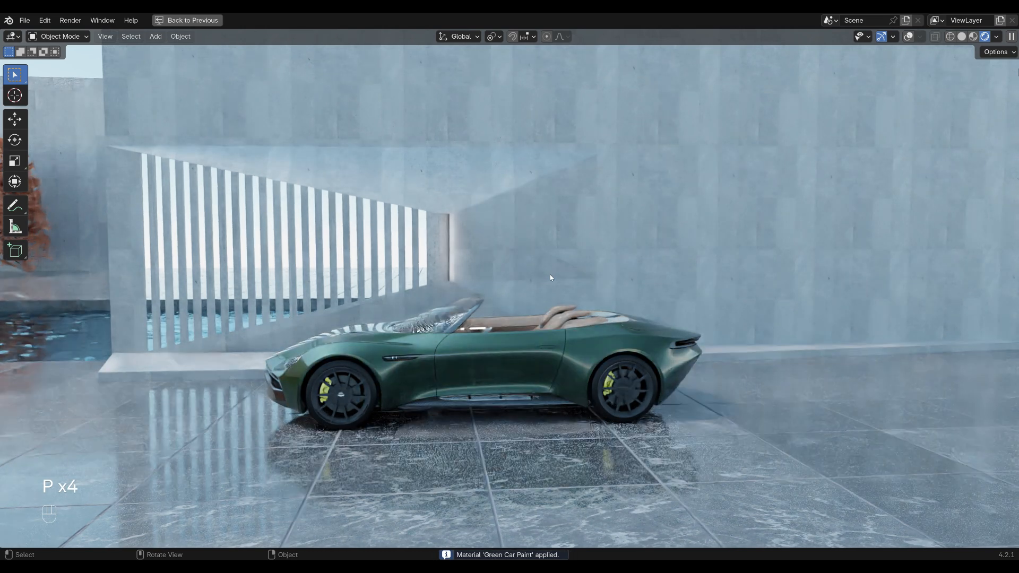
key("p")
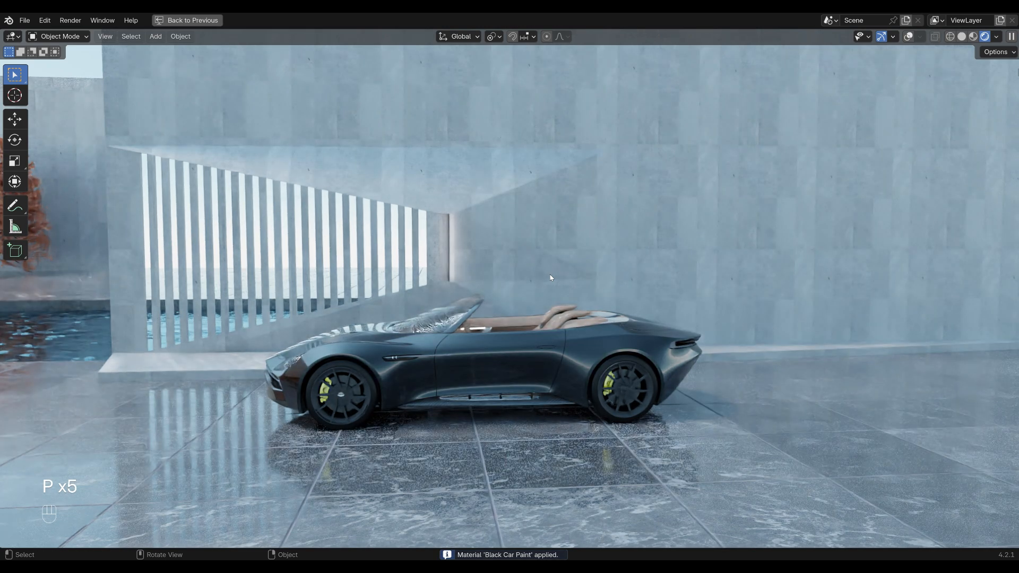